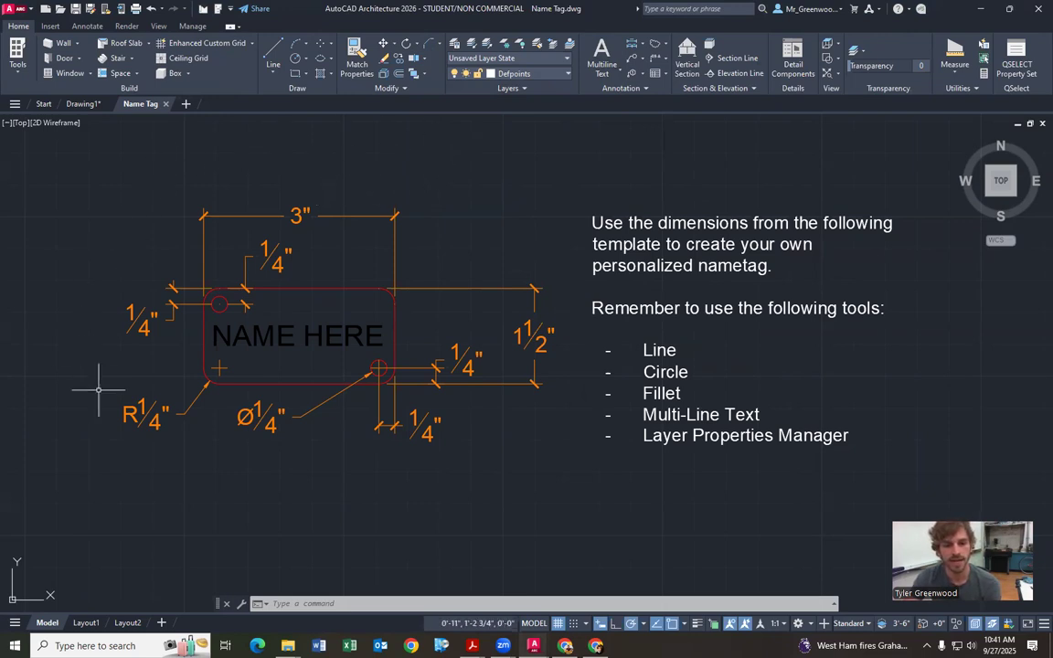
Examine the name tag template's outline, holes, dimensions and the instruction text beside it
{"action": "left_click", "coordinate": [479, 149]}
{"action": "left_click", "coordinate": [117, 251]}
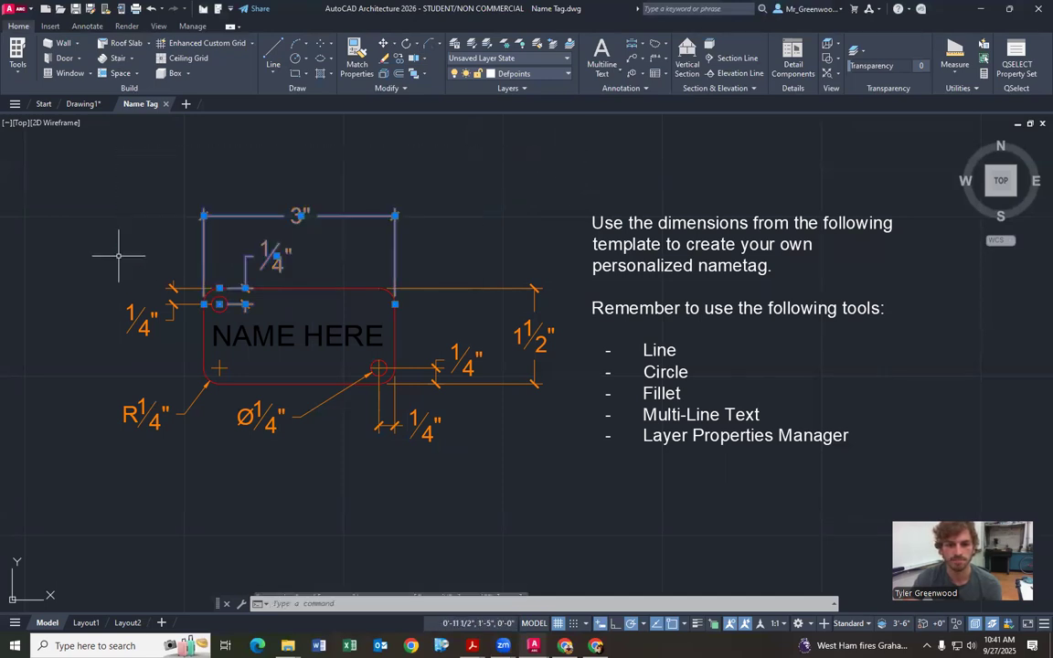
{"action": "key", "text": "Escape"}
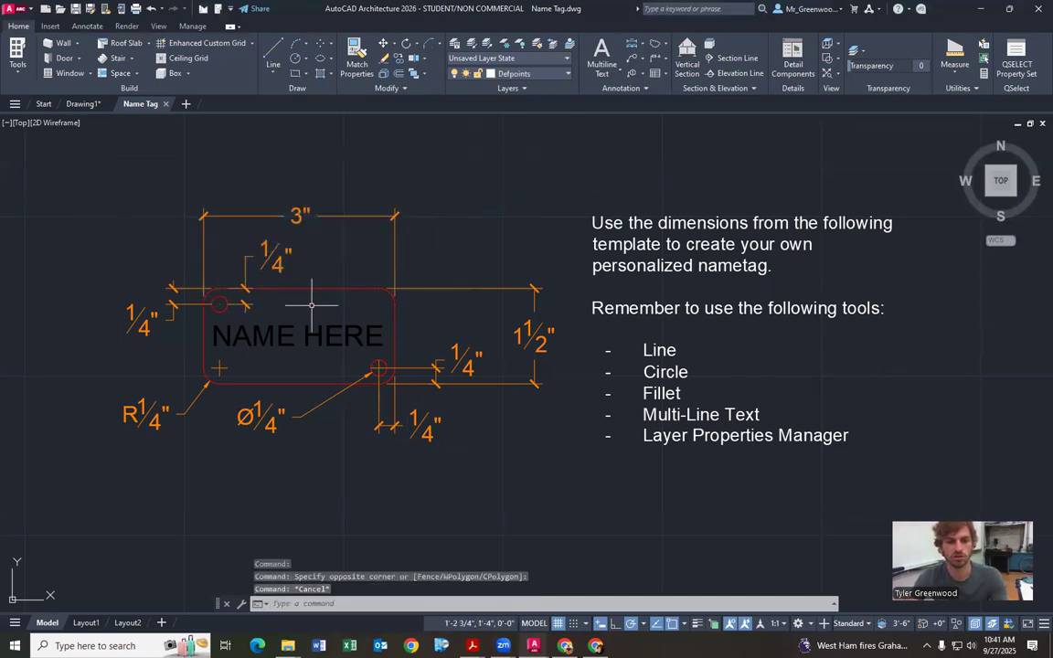
{"action": "scroll", "coordinate": [192, 302], "scroll_direction": "up", "scroll_amount": 9}
{"action": "left_click", "coordinate": [321, 166]}
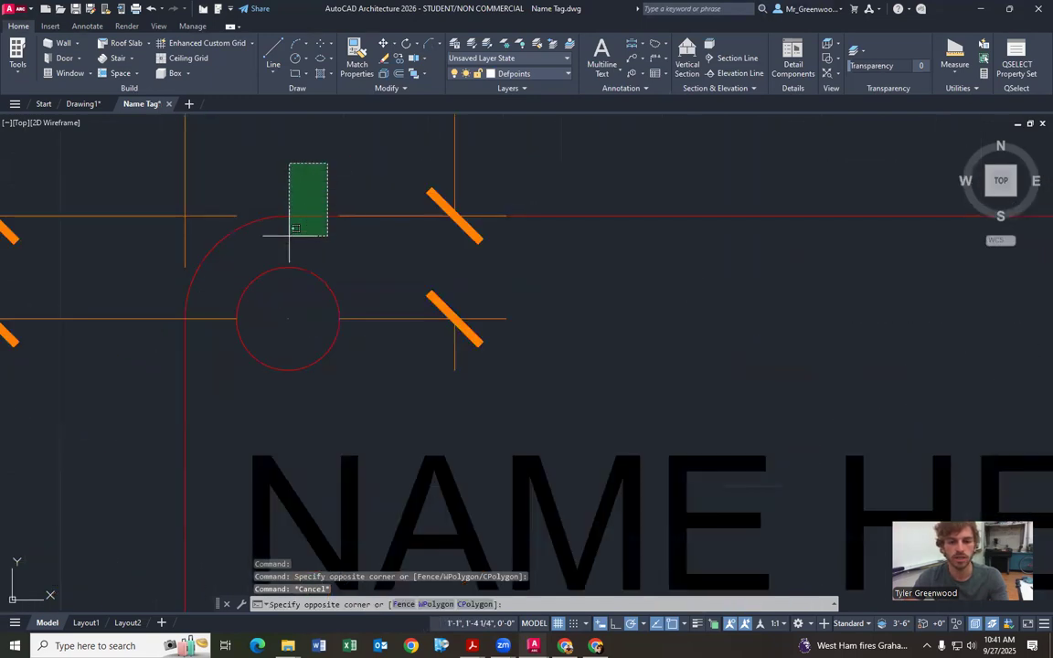
{"action": "key", "text": "Escape"}
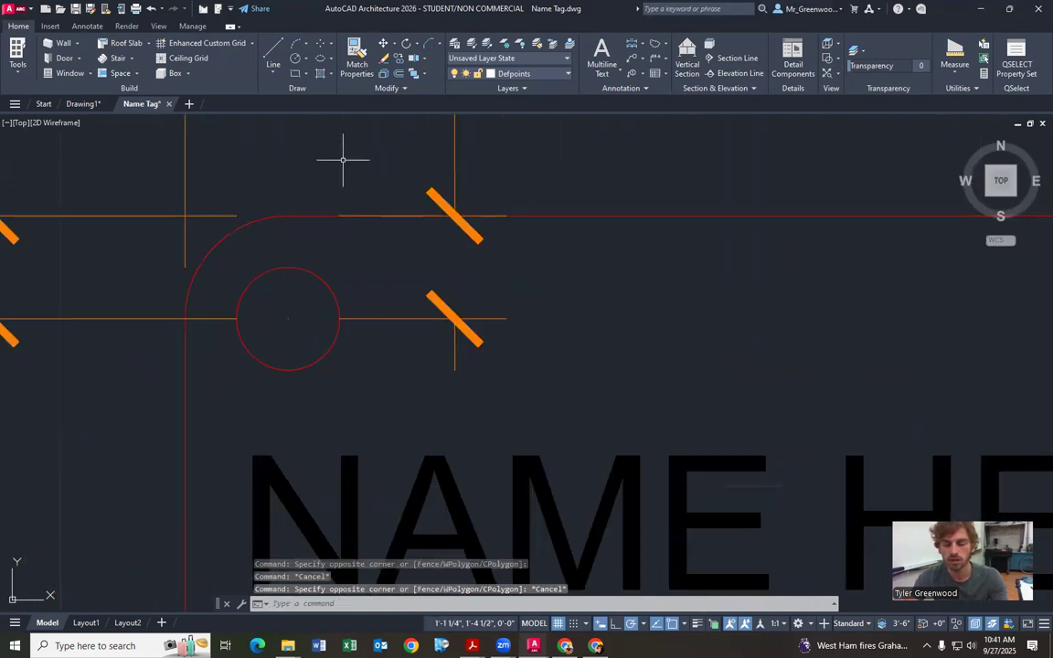
{"action": "scroll", "coordinate": [344, 161], "scroll_direction": "down", "scroll_amount": 4}
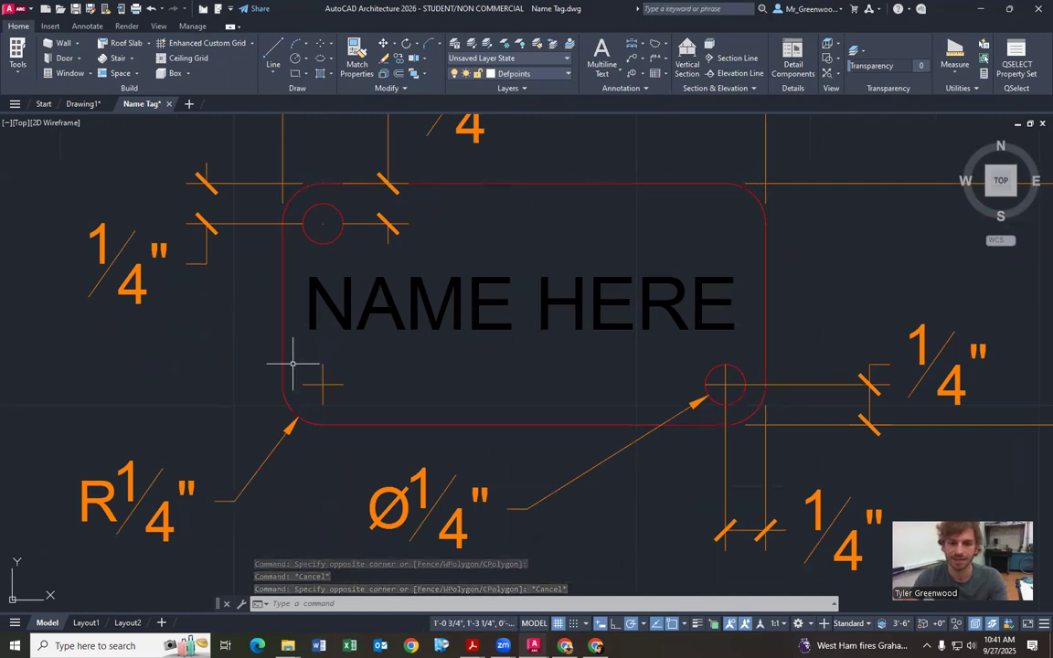
{"action": "scroll", "coordinate": [534, 299], "scroll_direction": "down", "scroll_amount": 2}
{"action": "scroll", "coordinate": [585, 291], "scroll_direction": "up", "scroll_amount": 5}
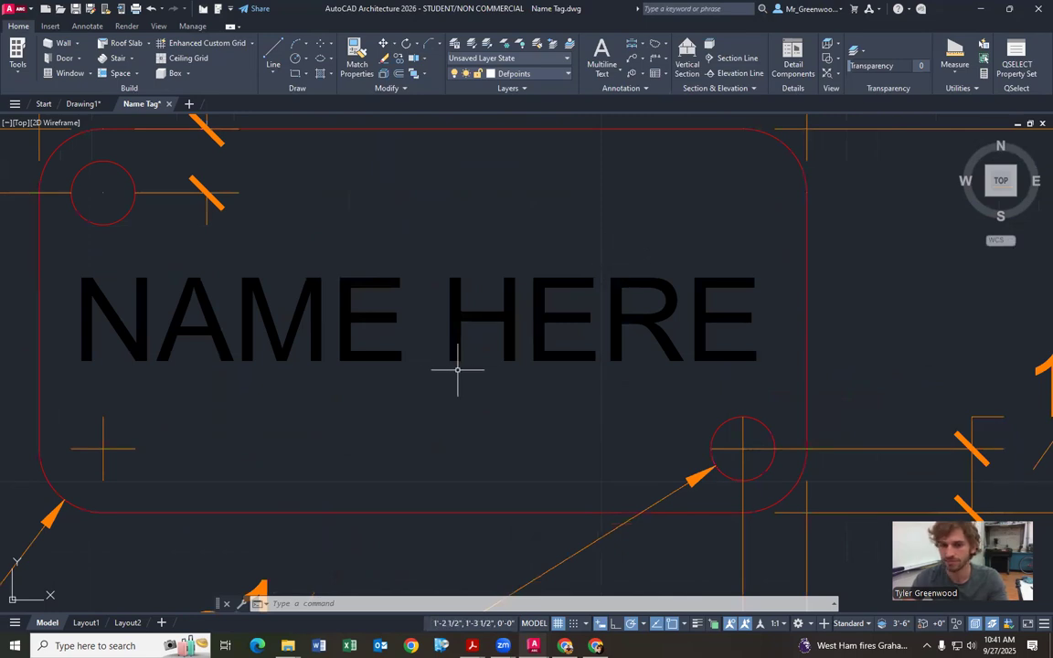
{"action": "scroll", "coordinate": [530, 327], "scroll_direction": "down", "scroll_amount": 5}
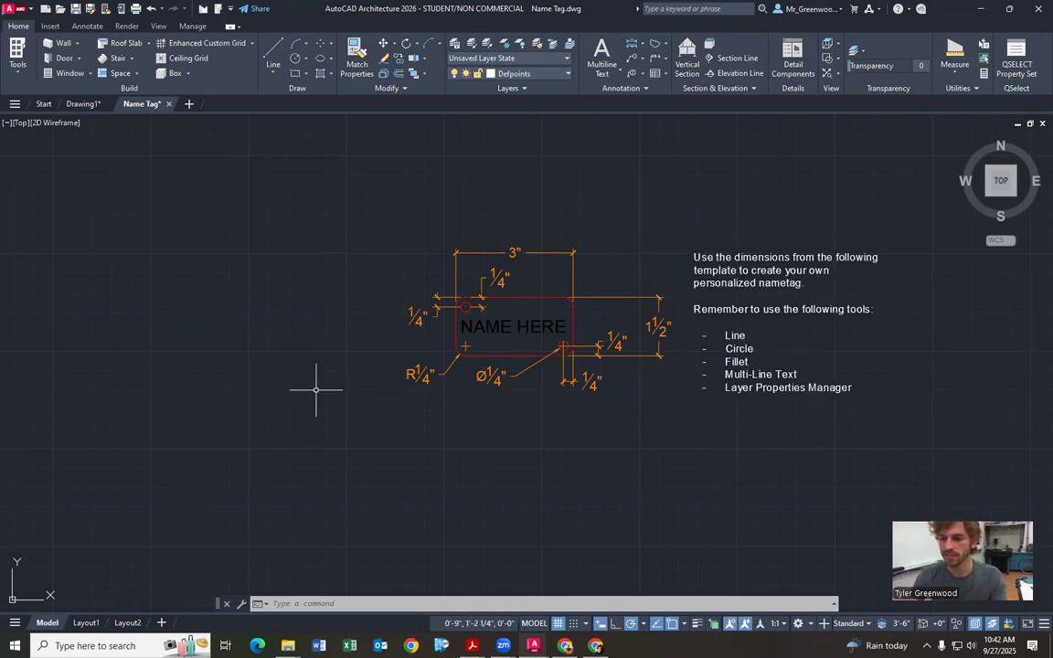
{"action": "scroll", "coordinate": [874, 327], "scroll_direction": "up", "scroll_amount": 2}
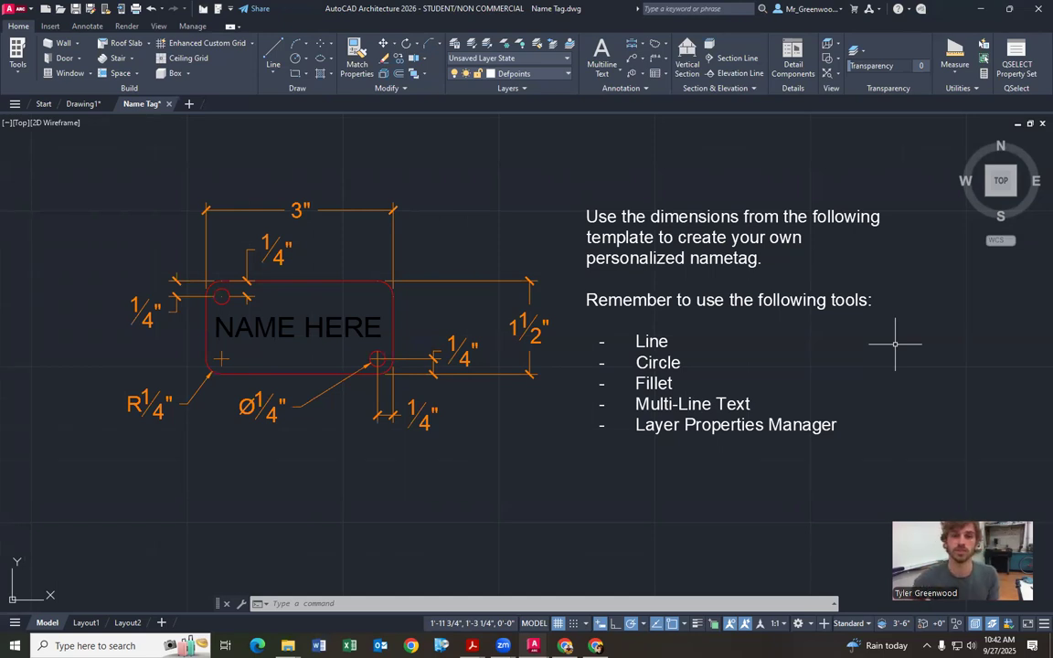
{"action": "scroll", "coordinate": [921, 386], "scroll_direction": "down", "scroll_amount": 2}
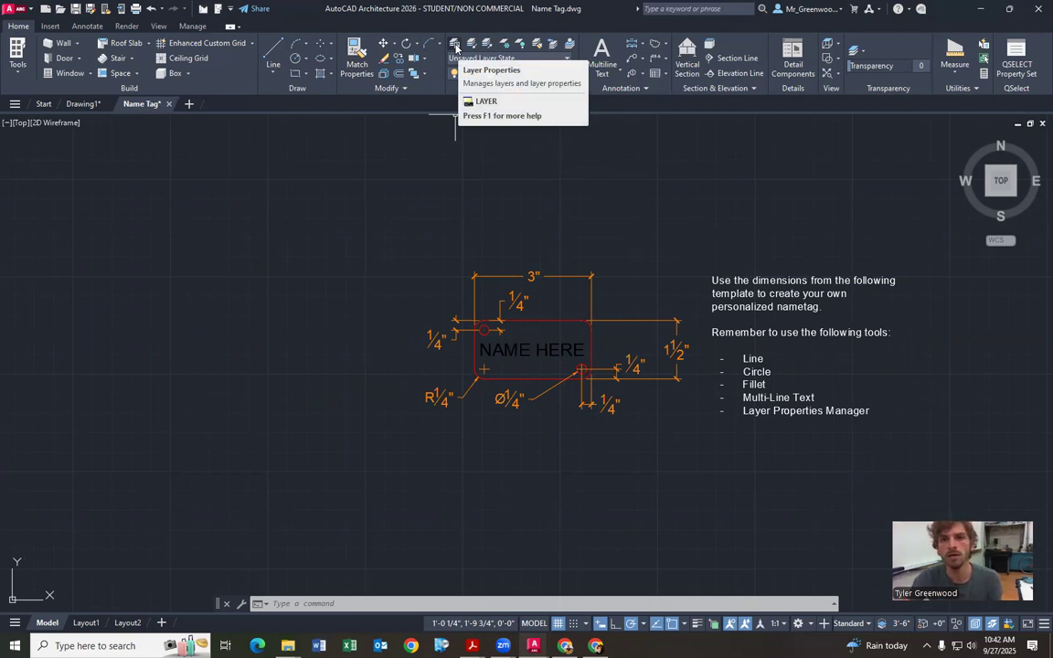
Open the Layer Properties Manager and widen it to show all property columns while keeping the name tag in view
{"action": "left_click", "coordinate": [307, 604]}
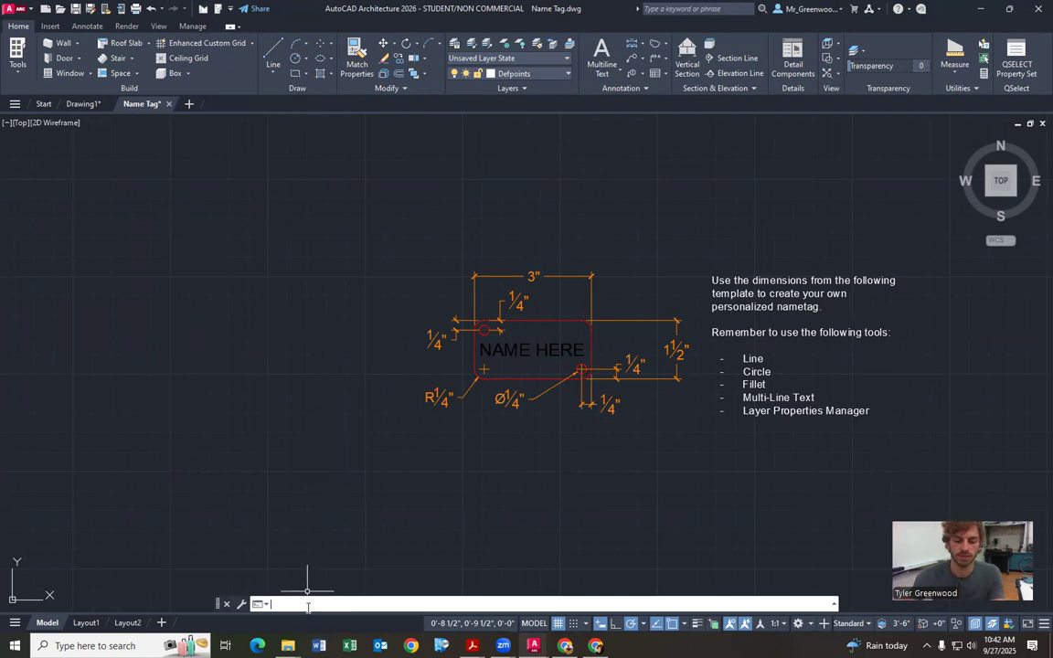
{"action": "type", "text": "layer"}
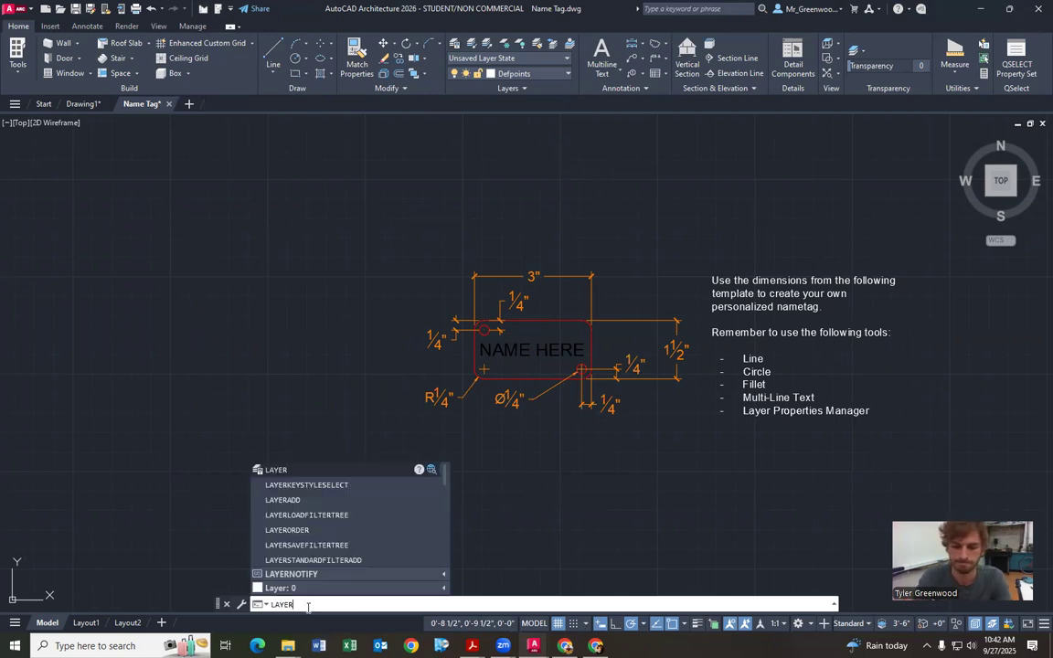
{"action": "key", "text": "Return"}
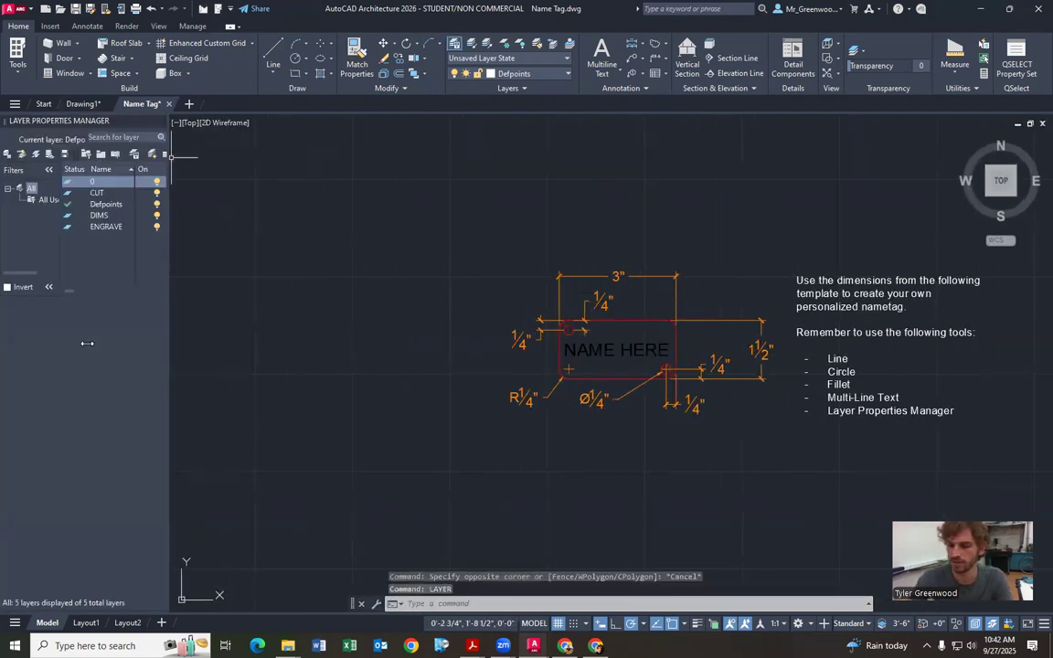
{"action": "mouse_move", "coordinate": [169, 247]}
{"action": "left_mouse_down"}
{"action": "mouse_move", "coordinate": [550, 244]}
{"action": "mouse_move", "coordinate": [881, 267]}
{"action": "mouse_move", "coordinate": [875, 273]}
{"action": "left_mouse_up"}
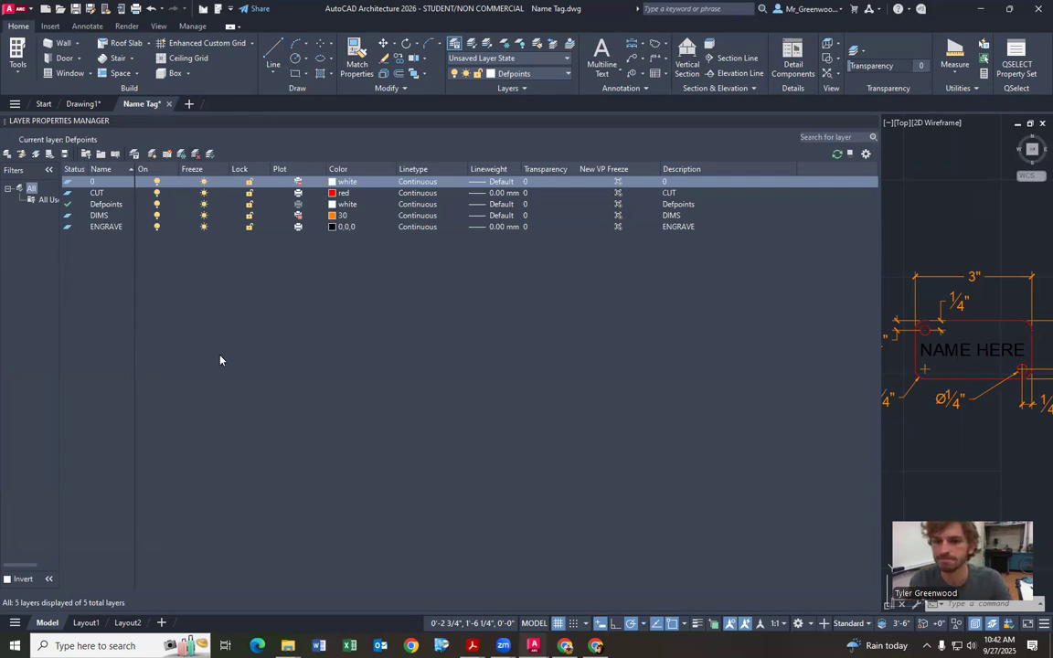
{"action": "scroll", "coordinate": [1012, 340], "scroll_direction": "up", "scroll_amount": 2}
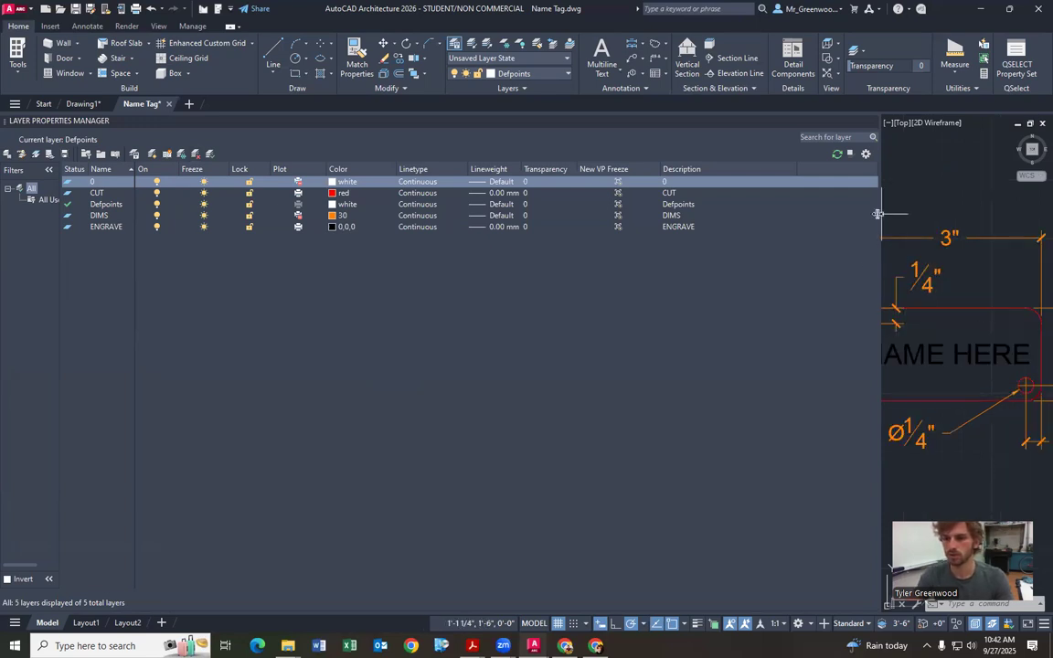
{"action": "left_click_drag", "start_coordinate": [877, 213], "coordinate": [778, 200]}
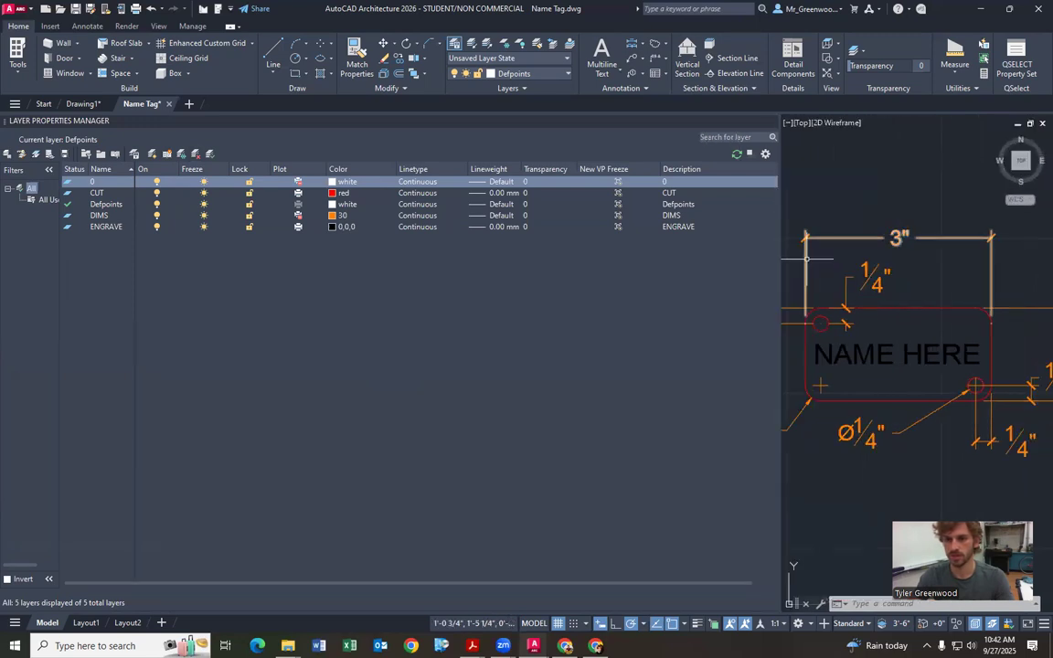
{"action": "scroll", "coordinate": [932, 356], "scroll_direction": "down", "scroll_amount": 2}
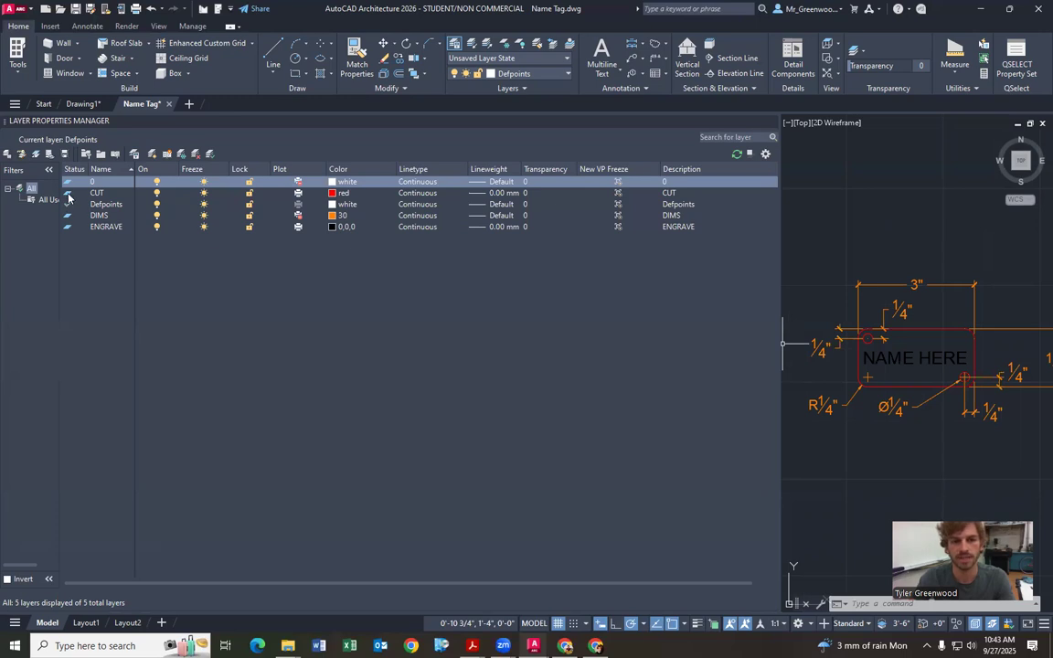
Make CUT the current layer, switch the current layer to DIMS, and highlight the CUT, DIMS and ENGRAVE layers in turn
{"action": "double_click", "coordinate": [69, 195]}
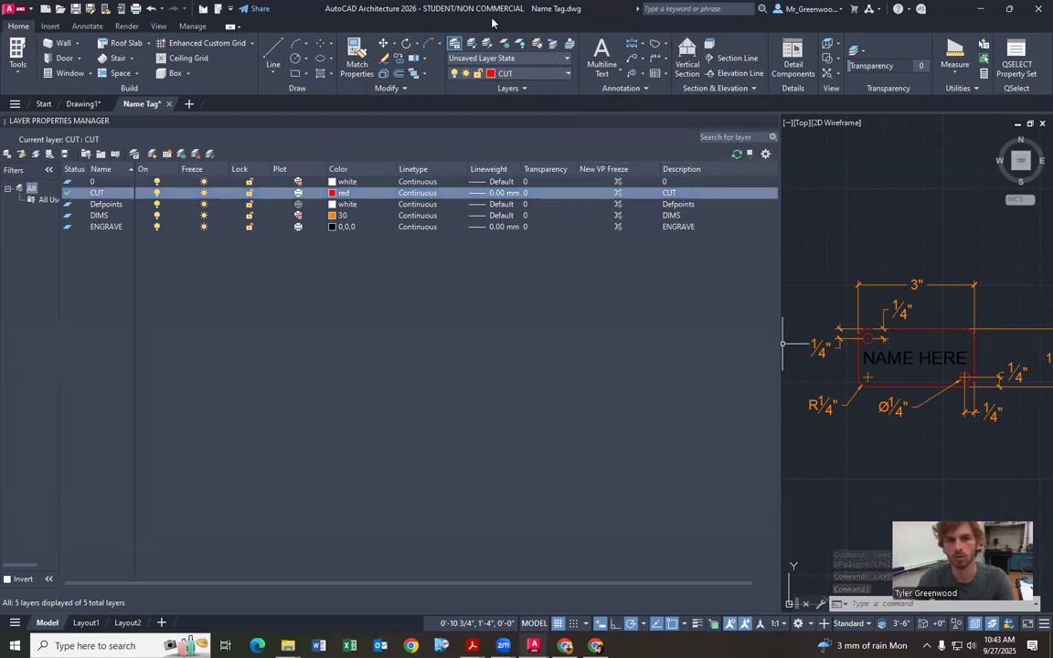
{"action": "left_click", "coordinate": [563, 75]}
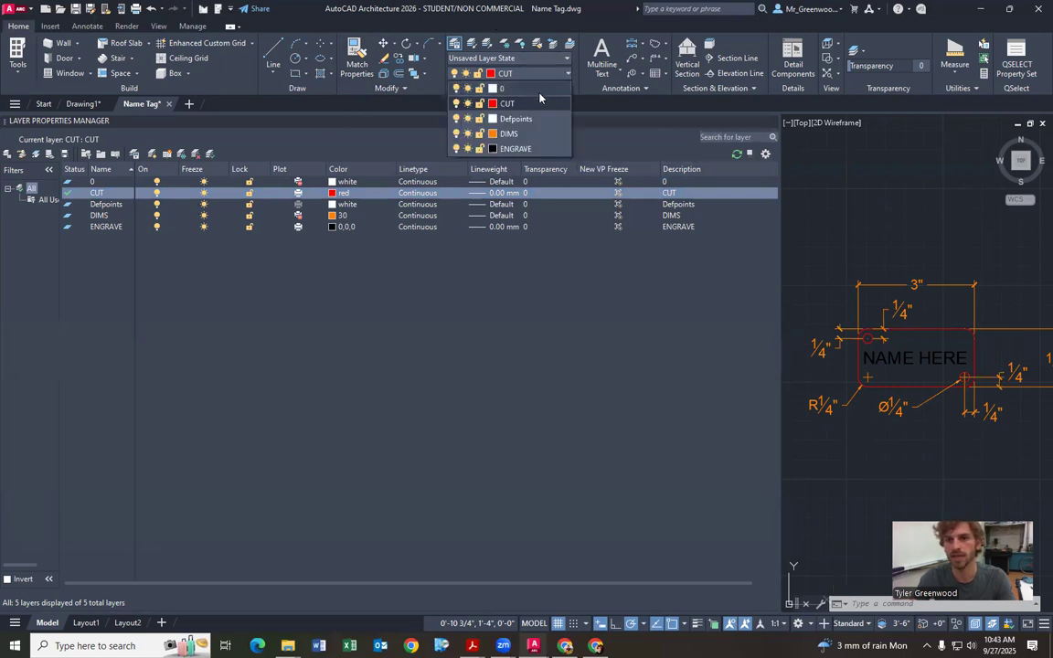
{"action": "left_click", "coordinate": [513, 134]}
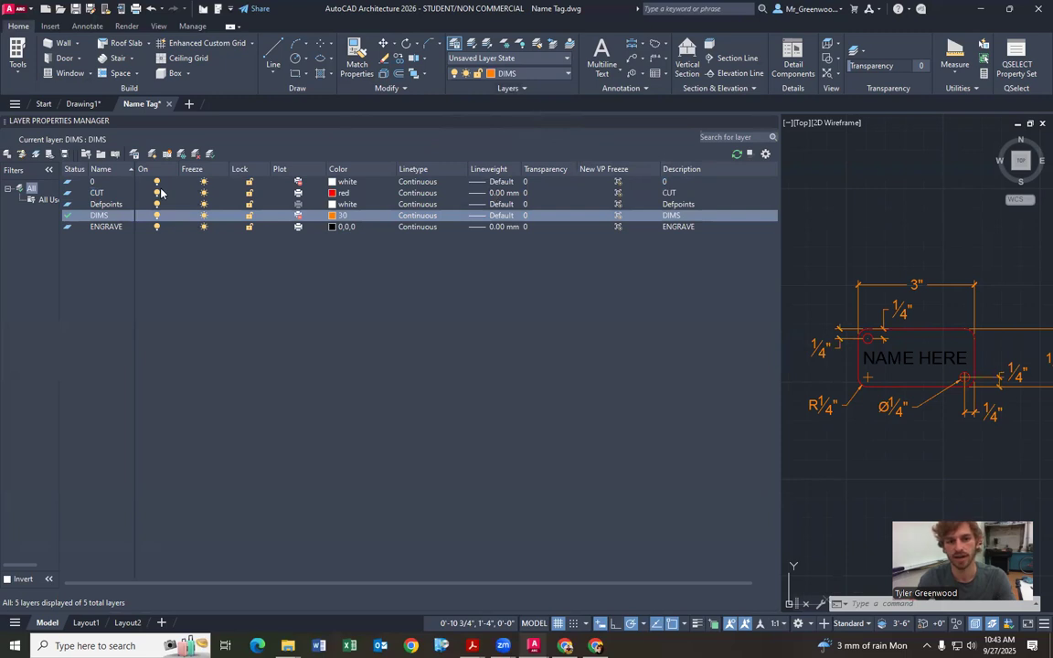
{"action": "left_click", "coordinate": [94, 193]}
{"action": "left_click", "coordinate": [98, 216]}
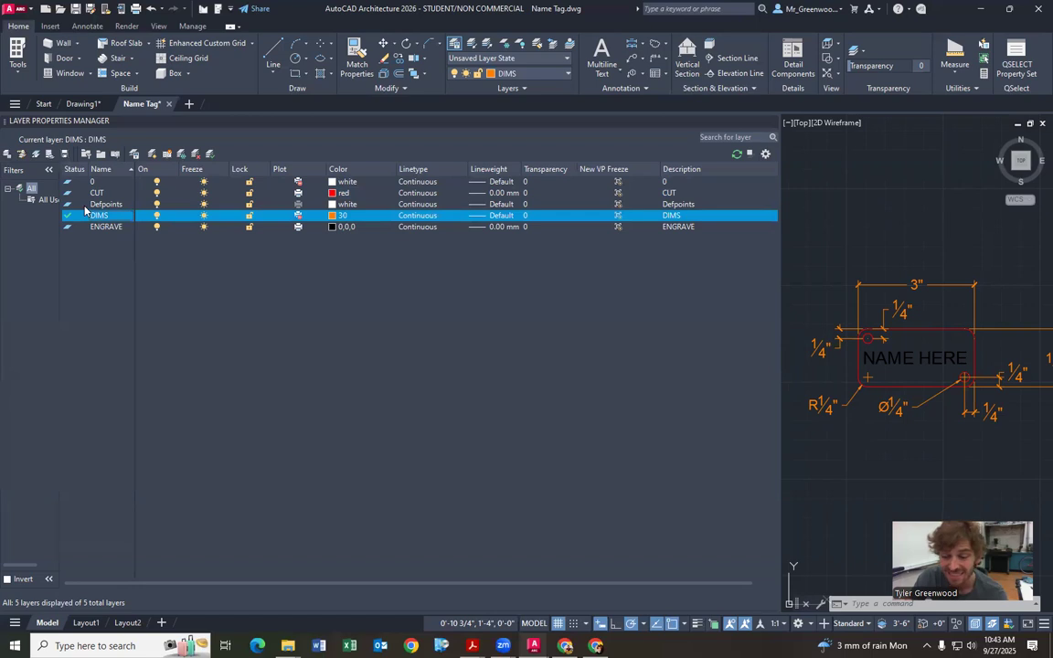
{"action": "left_click", "coordinate": [104, 225]}
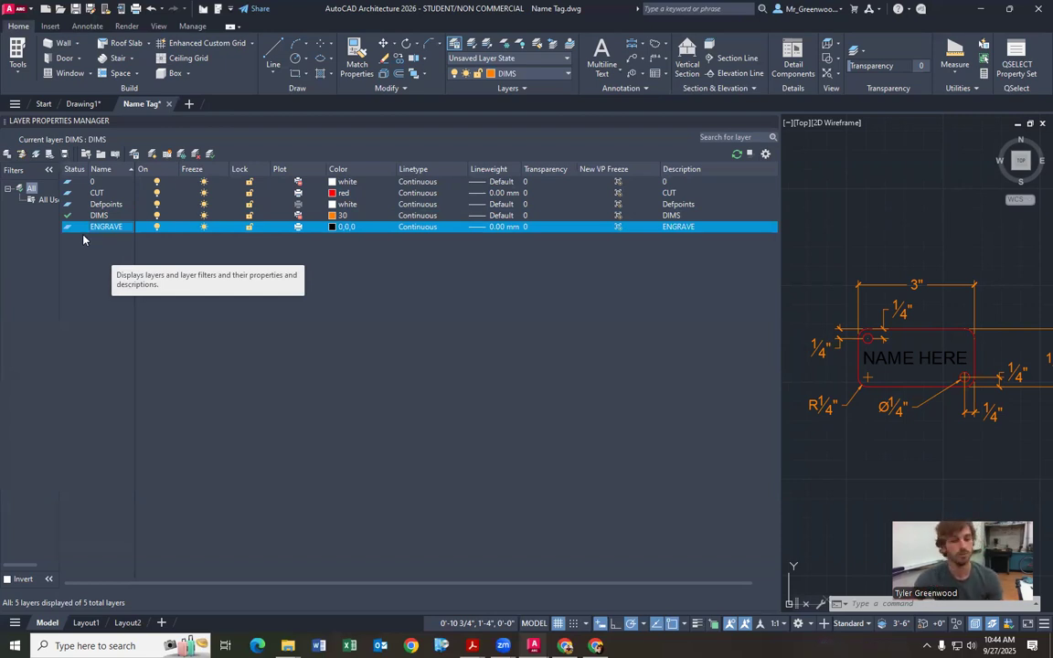
Turn the current DIMS layer off and back on twice to compare the drawing with and without dimensions
{"action": "left_click", "coordinate": [156, 215]}
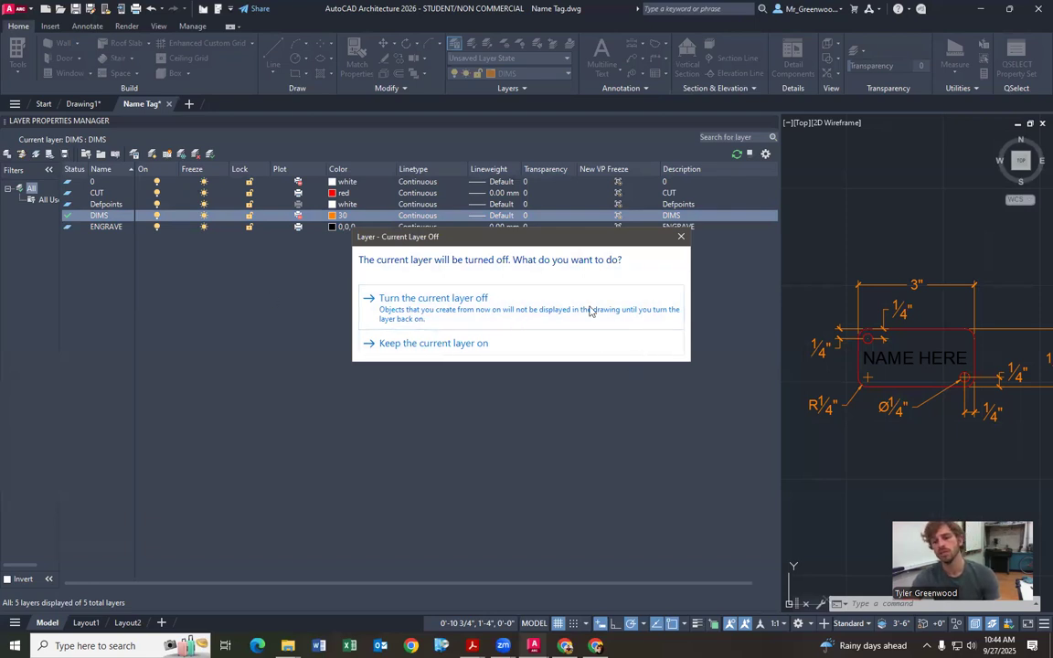
{"action": "left_click", "coordinate": [680, 236]}
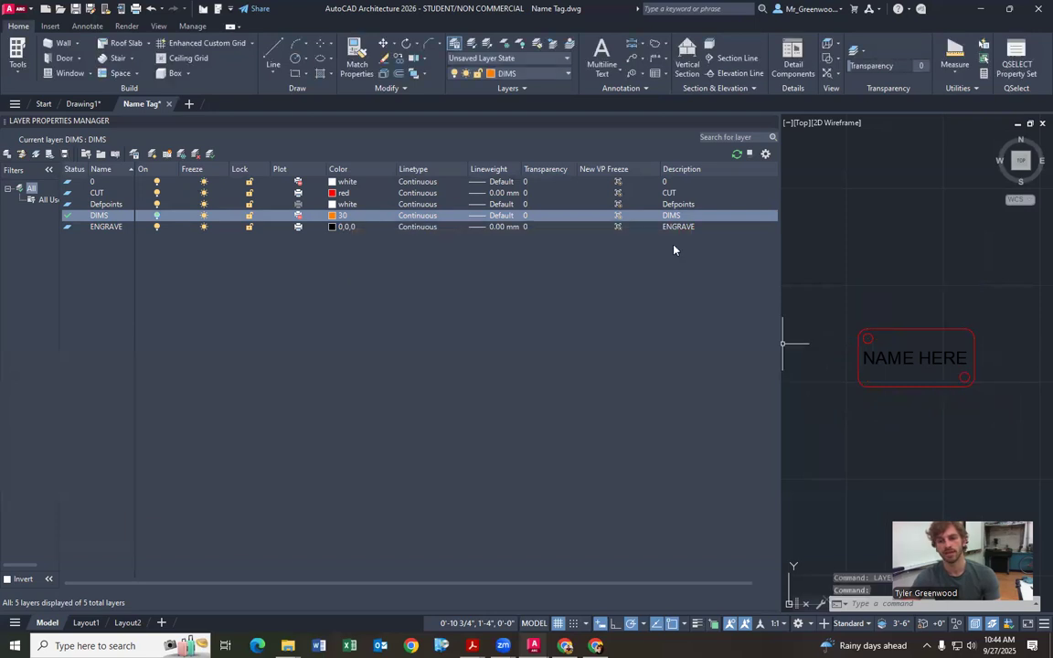
{"action": "left_click", "coordinate": [157, 215]}
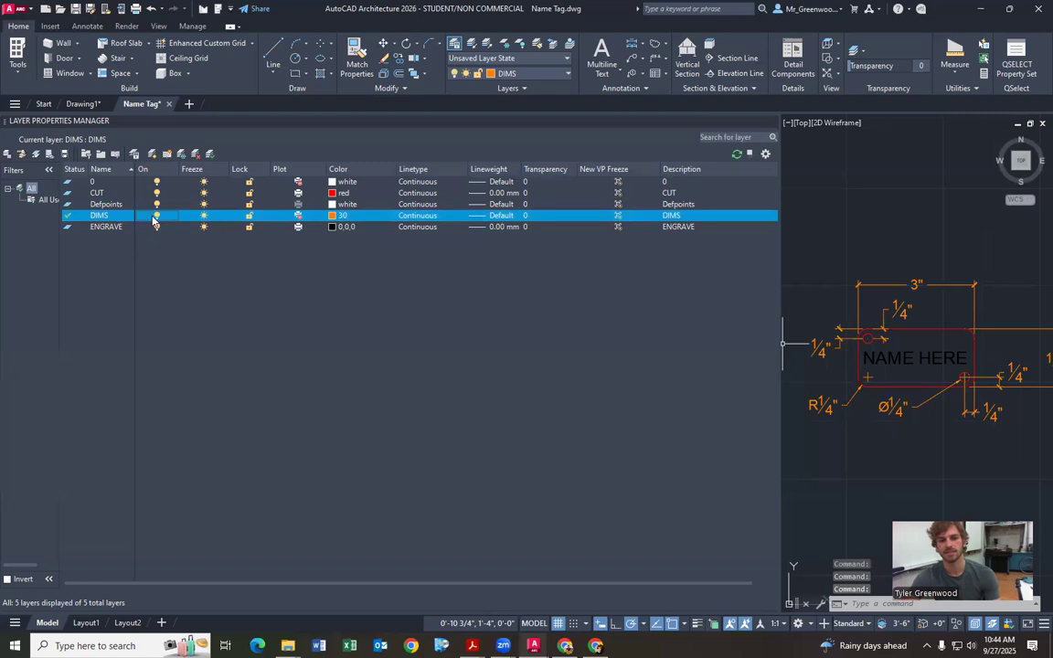
{"action": "left_click", "coordinate": [157, 216]}
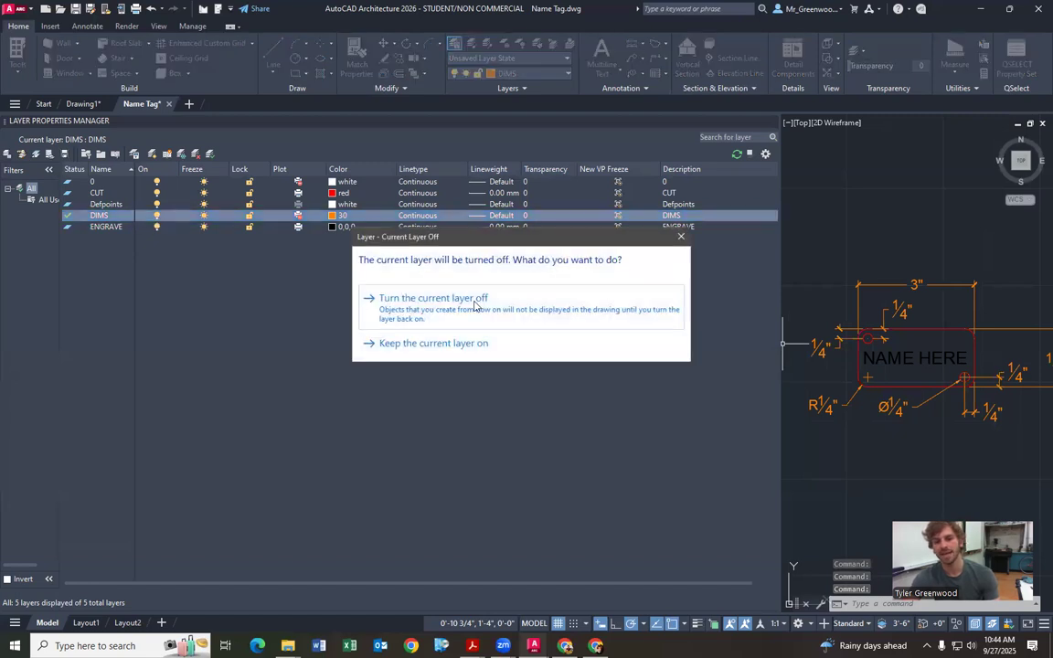
{"action": "left_click", "coordinate": [681, 236]}
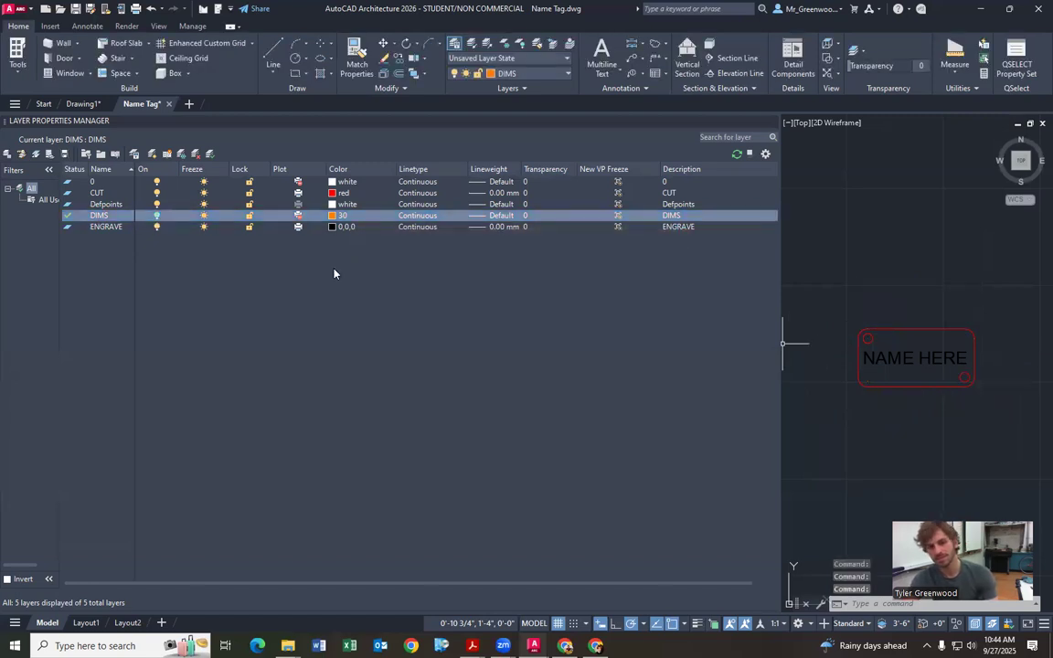
{"action": "left_click", "coordinate": [157, 216]}
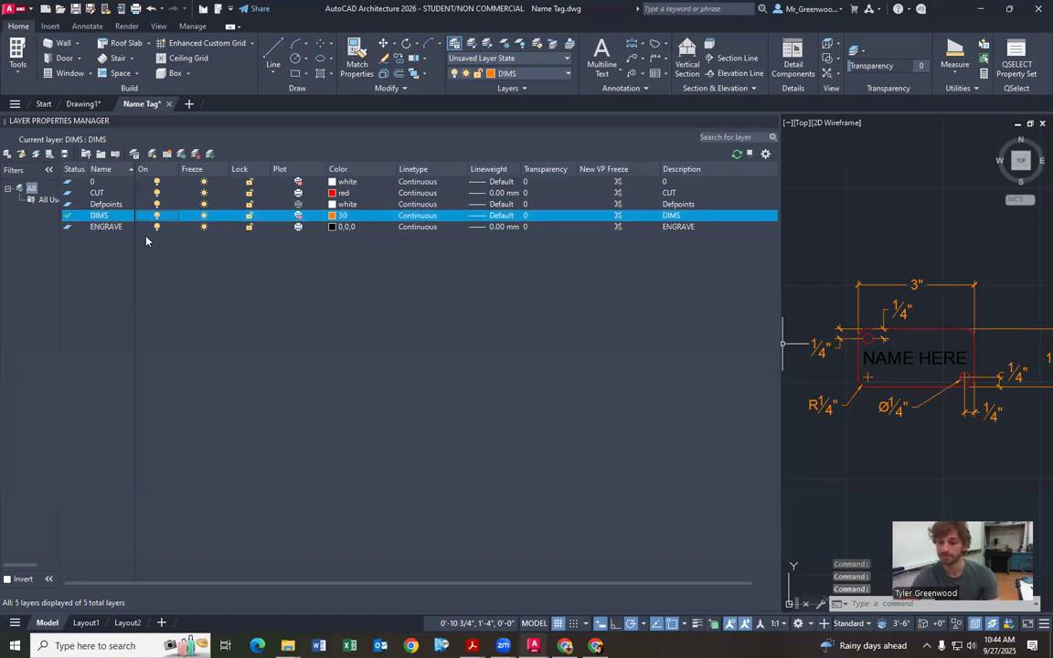
Turn the CUT layer off, test-select the remaining name tag objects, clear the selection and turn the layer back on
{"action": "left_click", "coordinate": [157, 193]}
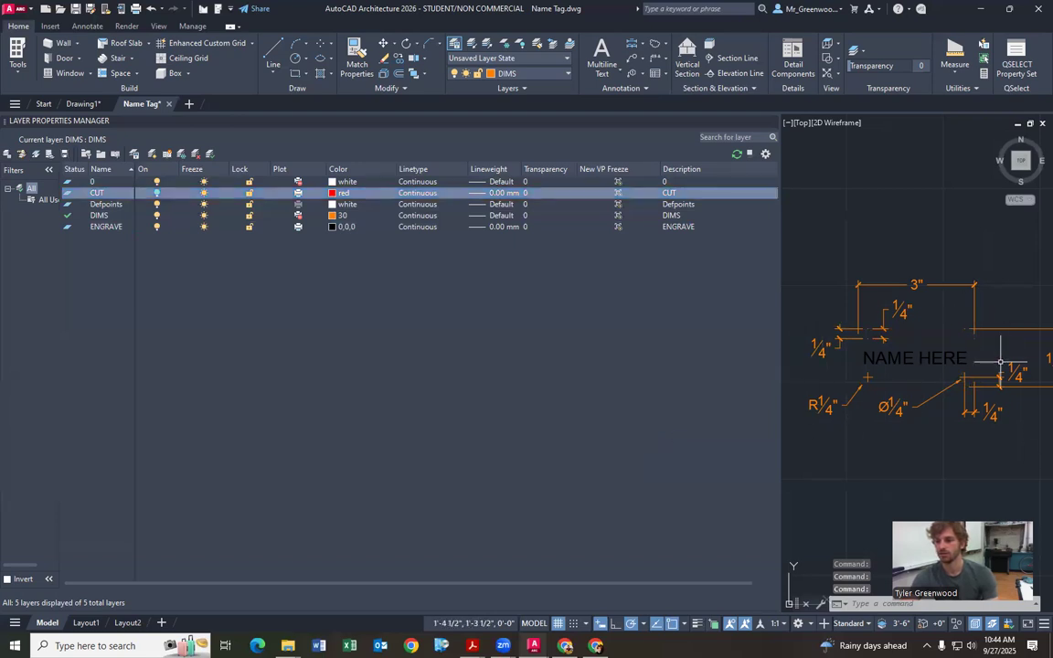
{"action": "left_click", "coordinate": [157, 193]}
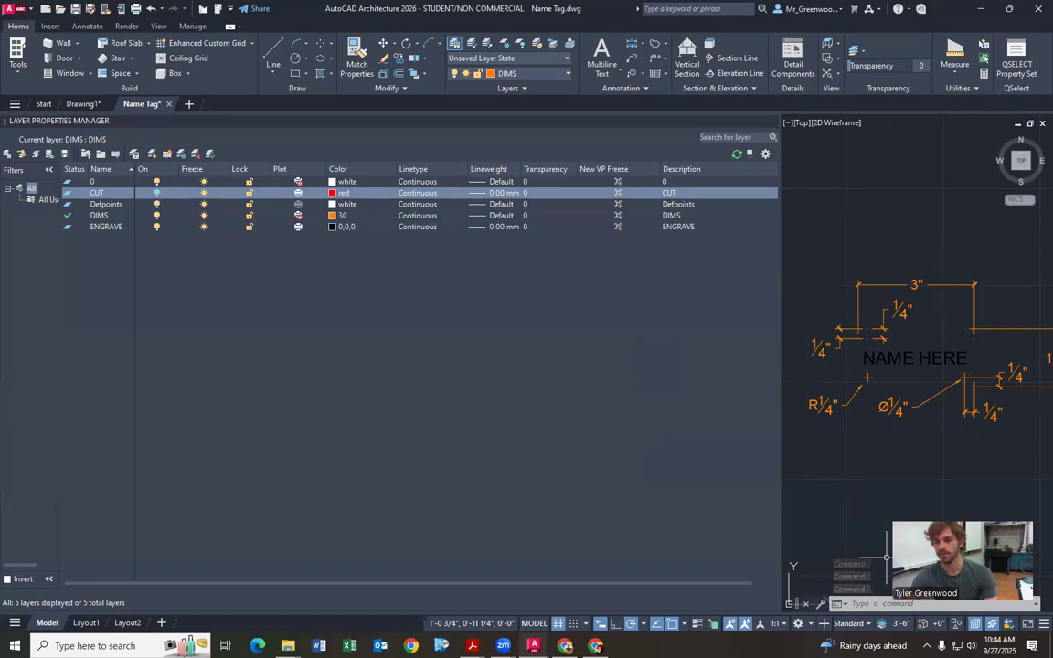
{"action": "left_click_drag", "start_coordinate": [879, 415], "coordinate": [727, 201]}
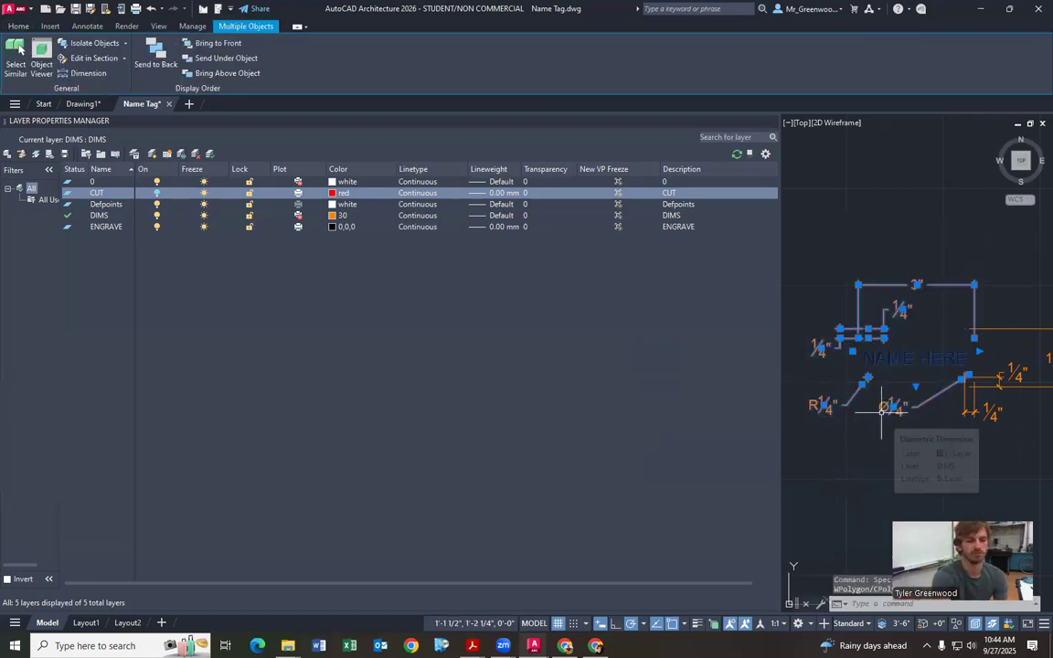
{"action": "key", "text": "Escape"}
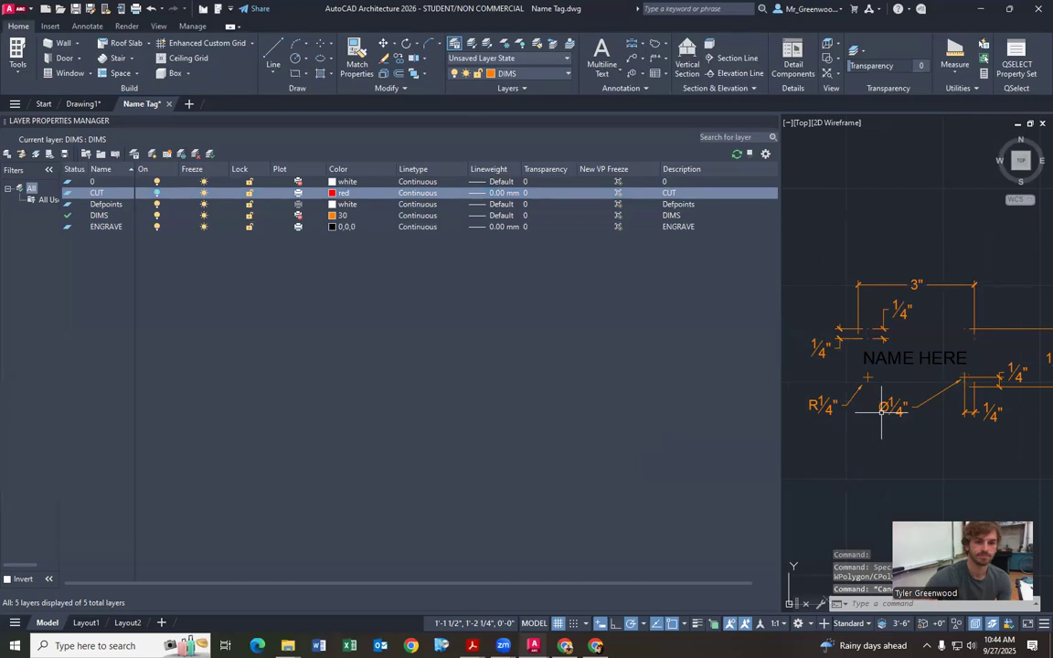
{"action": "left_click", "coordinate": [157, 192]}
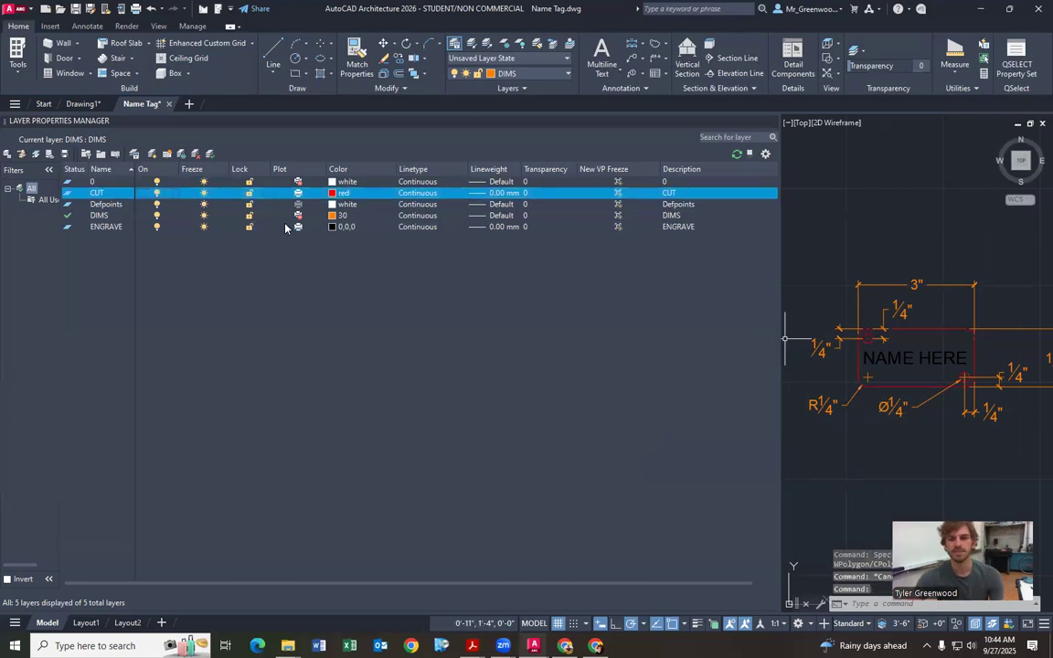
Freeze the CUT layer, test-select the name tag objects still shown and clear the selection
{"action": "left_click", "coordinate": [919, 246]}
{"action": "left_click", "coordinate": [868, 228]}
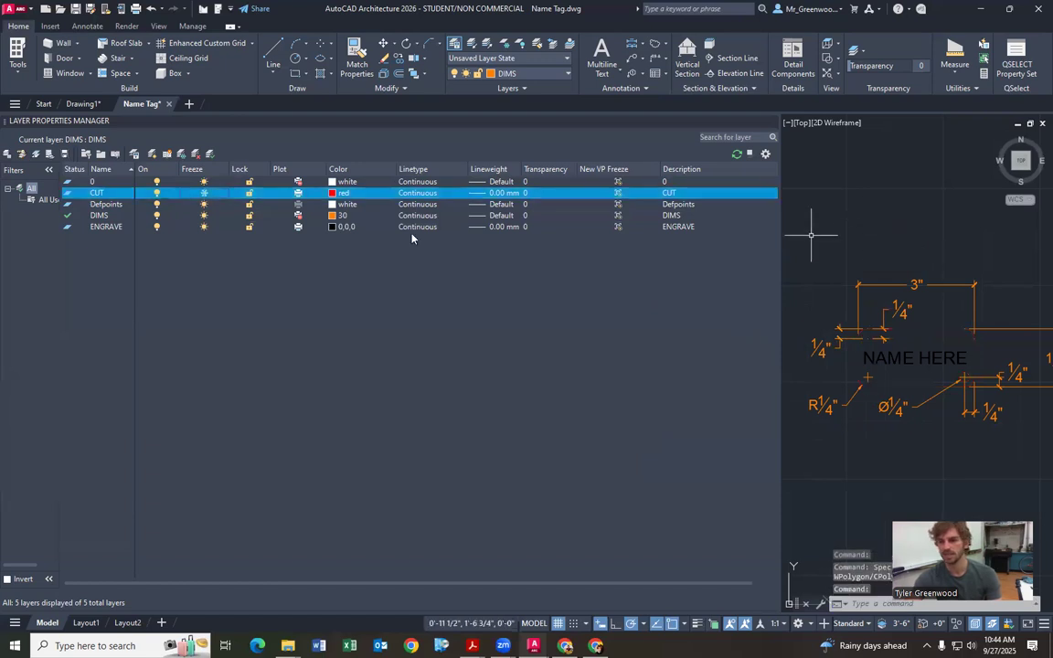
{"action": "left_click", "coordinate": [203, 193]}
{"action": "left_click", "coordinate": [983, 282]}
{"action": "left_click", "coordinate": [810, 435]}
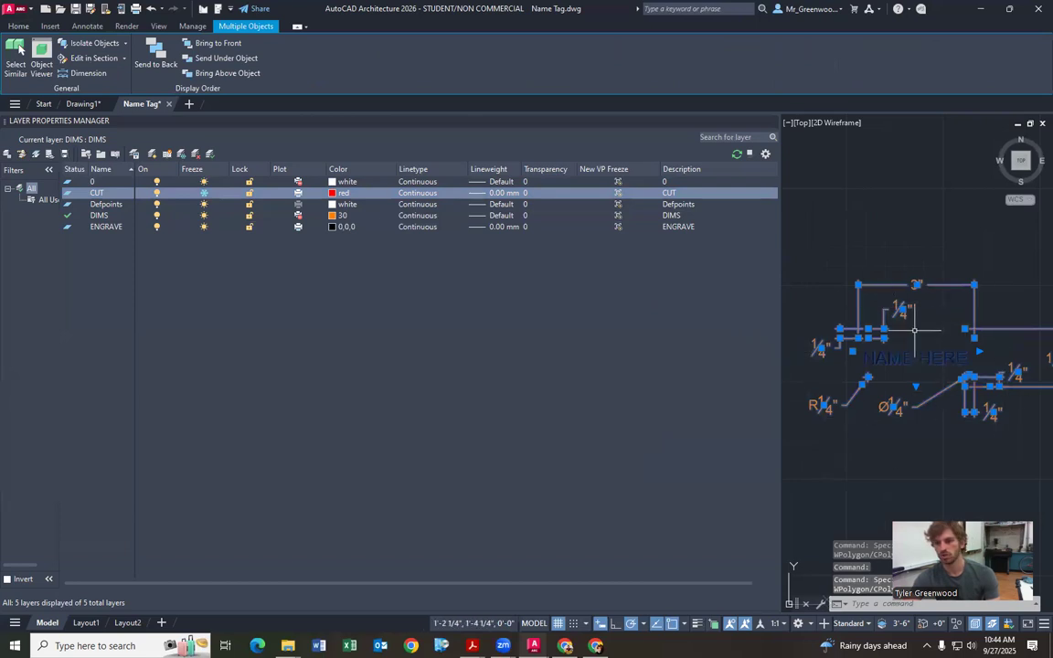
{"action": "key", "text": "Escape"}
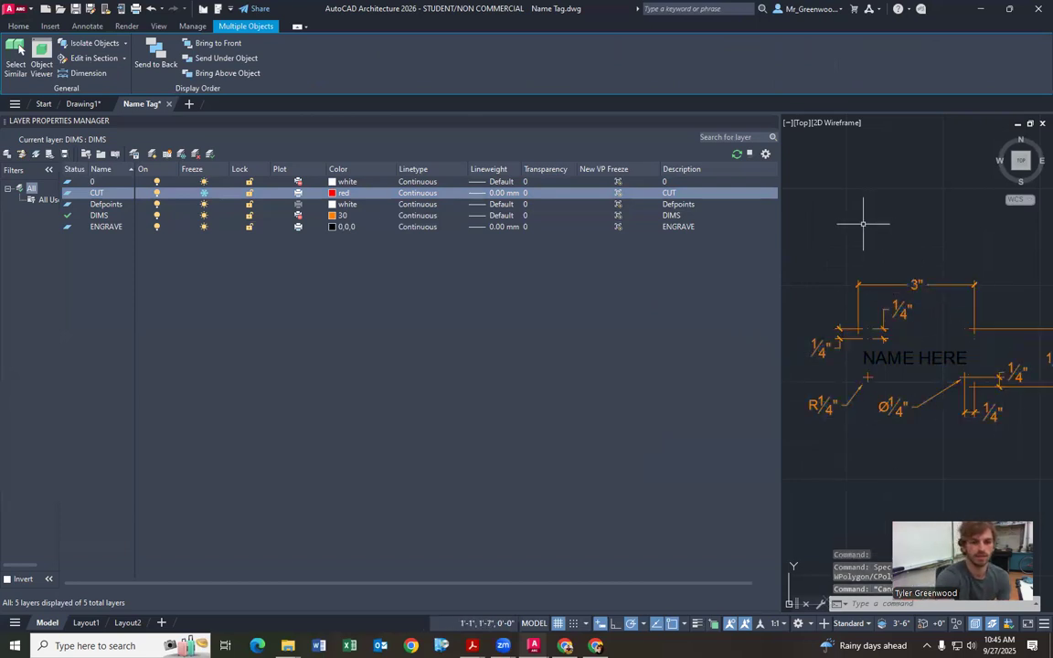
Close the unneeded help window and thaw the CUT layer
{"action": "key", "text": "F1"}
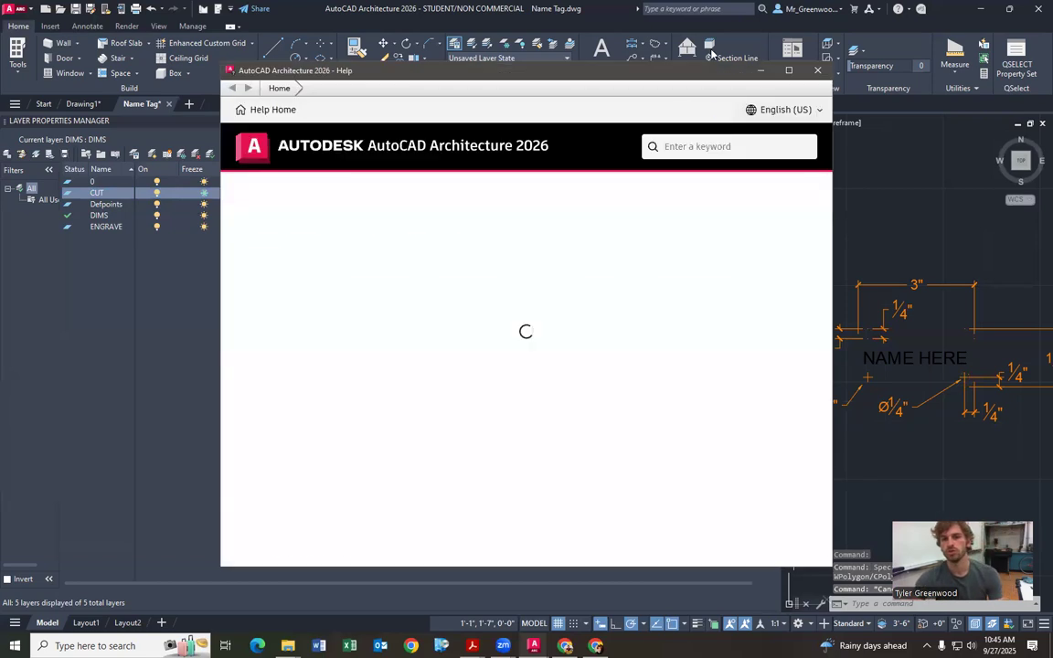
{"action": "left_click", "coordinate": [818, 71]}
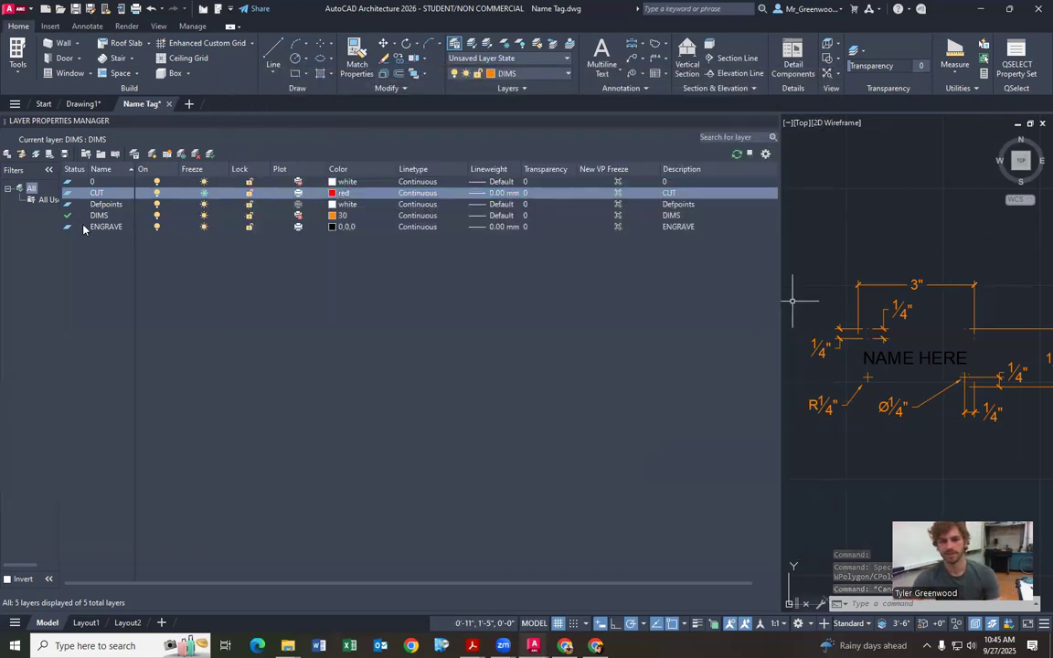
{"action": "left_click", "coordinate": [206, 195]}
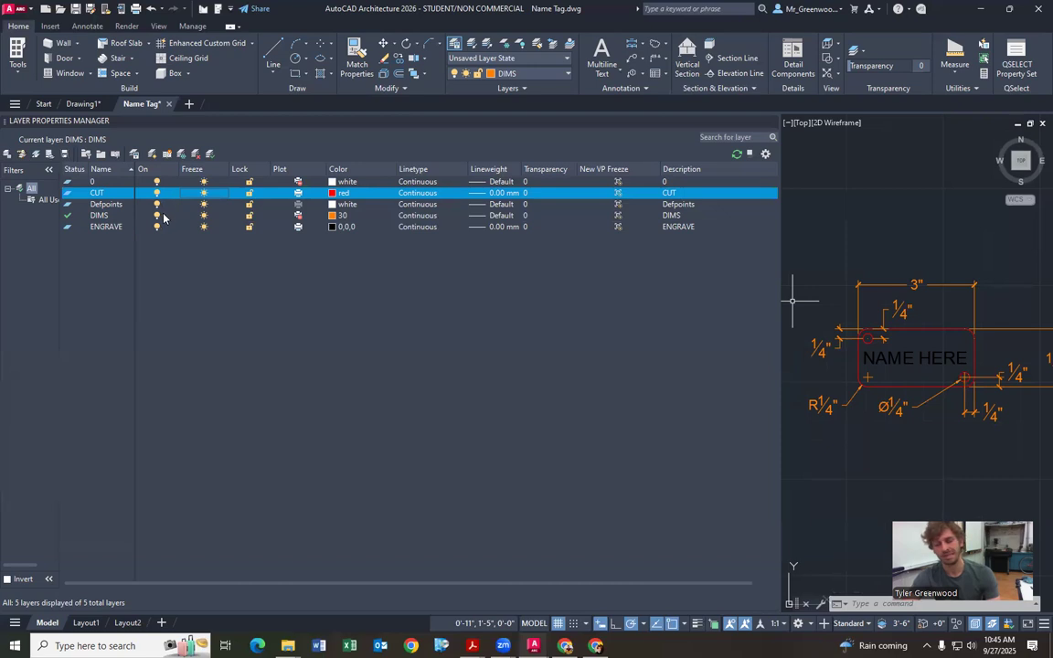
Lock the CUT layer, try to erase the name tag's outline, cancel the erase command and unlock the layer
{"action": "left_click", "coordinate": [250, 194]}
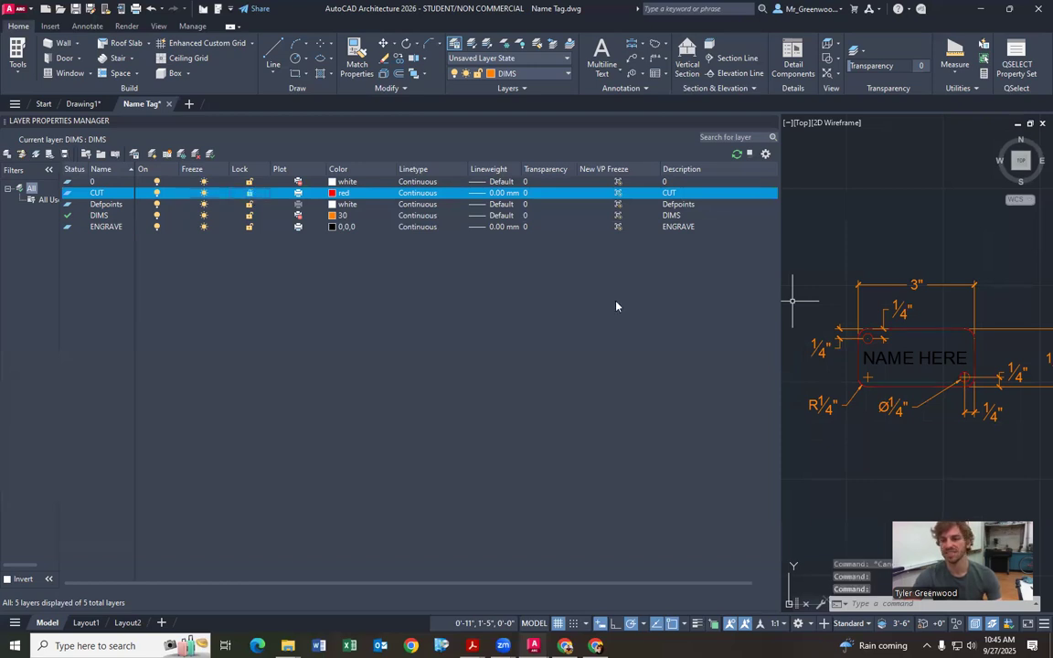
{"action": "left_click", "coordinate": [936, 327]}
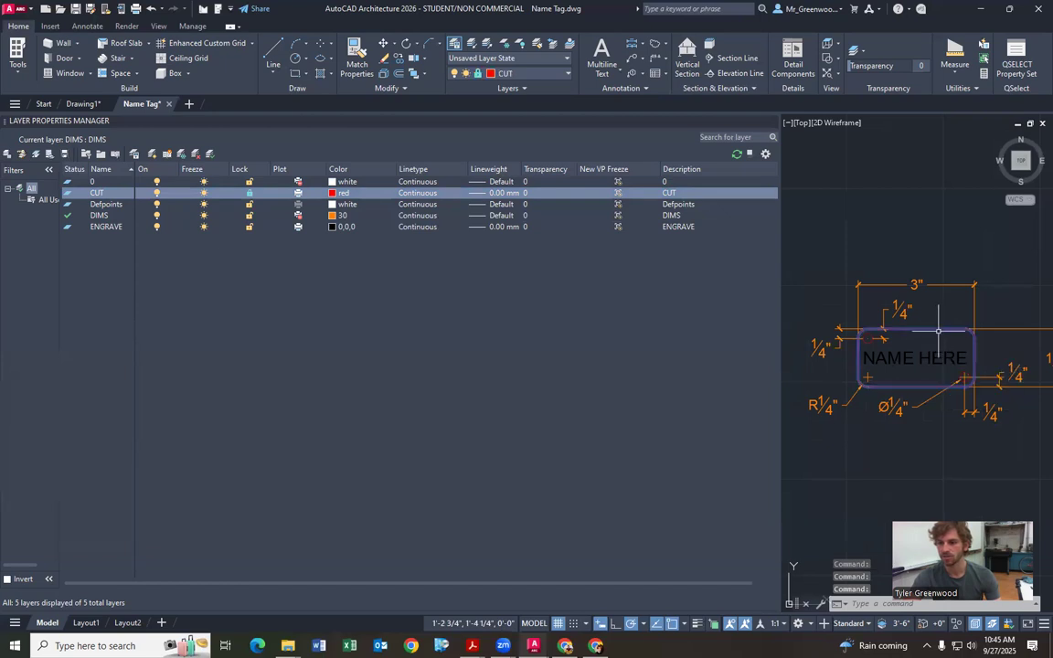
{"action": "key", "text": "Delete"}
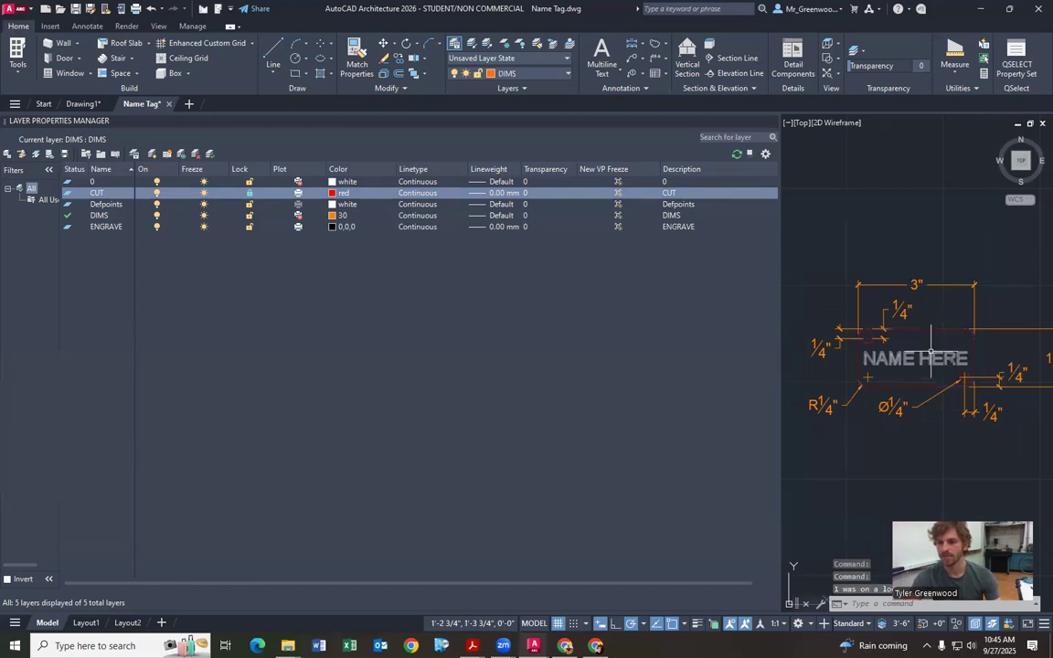
{"action": "key", "text": "Delete"}
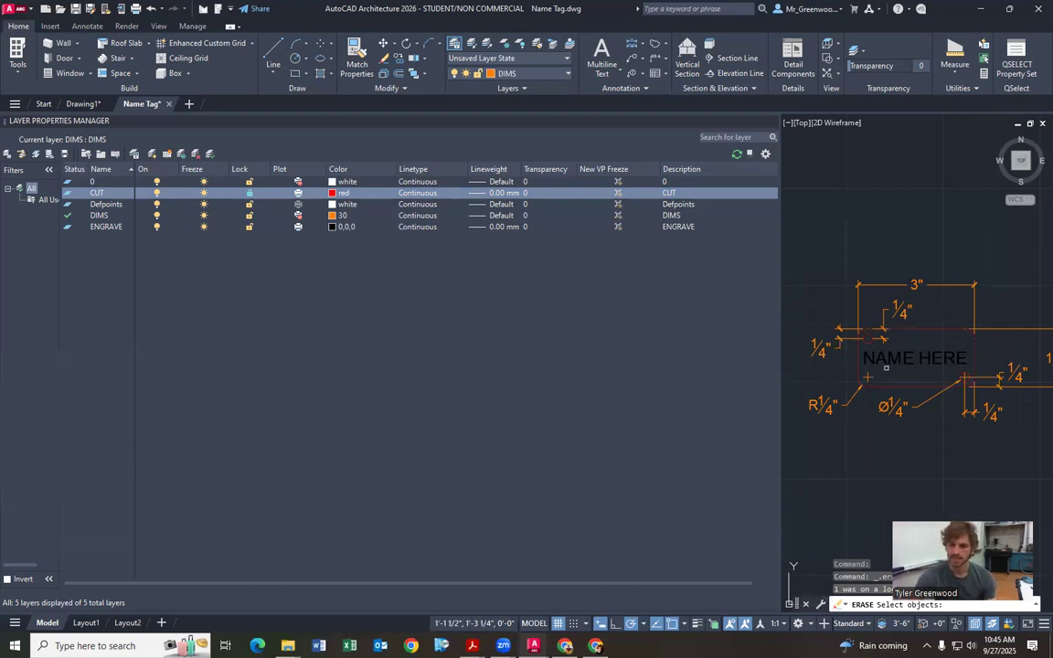
{"action": "key", "text": "Escape"}
{"action": "key", "text": "Escape"}
{"action": "key", "text": "Escape"}
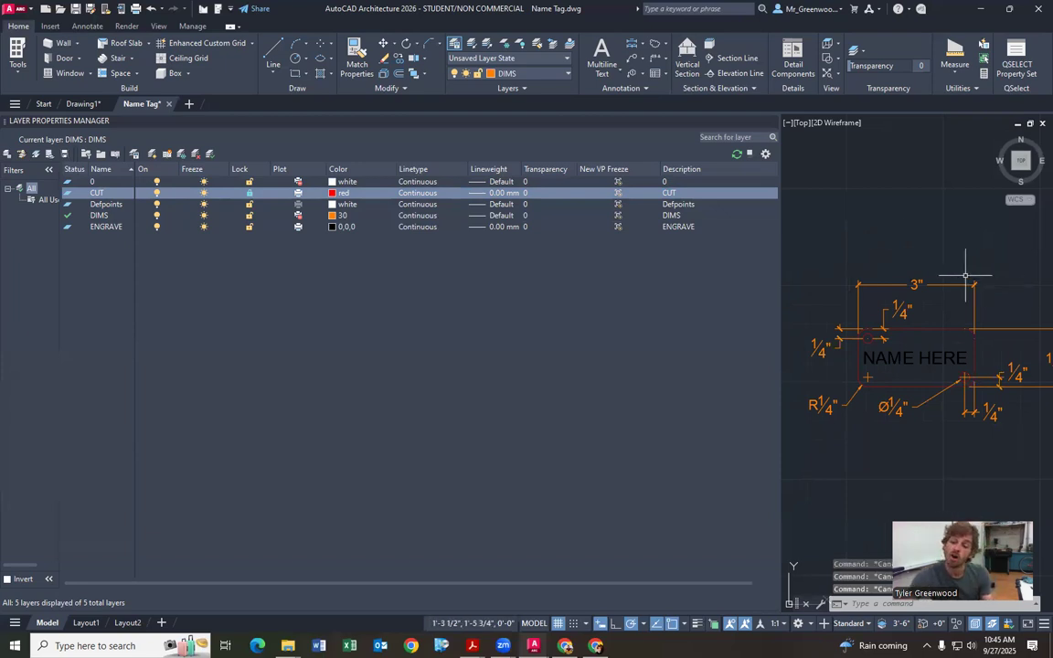
{"action": "left_click", "coordinate": [248, 193]}
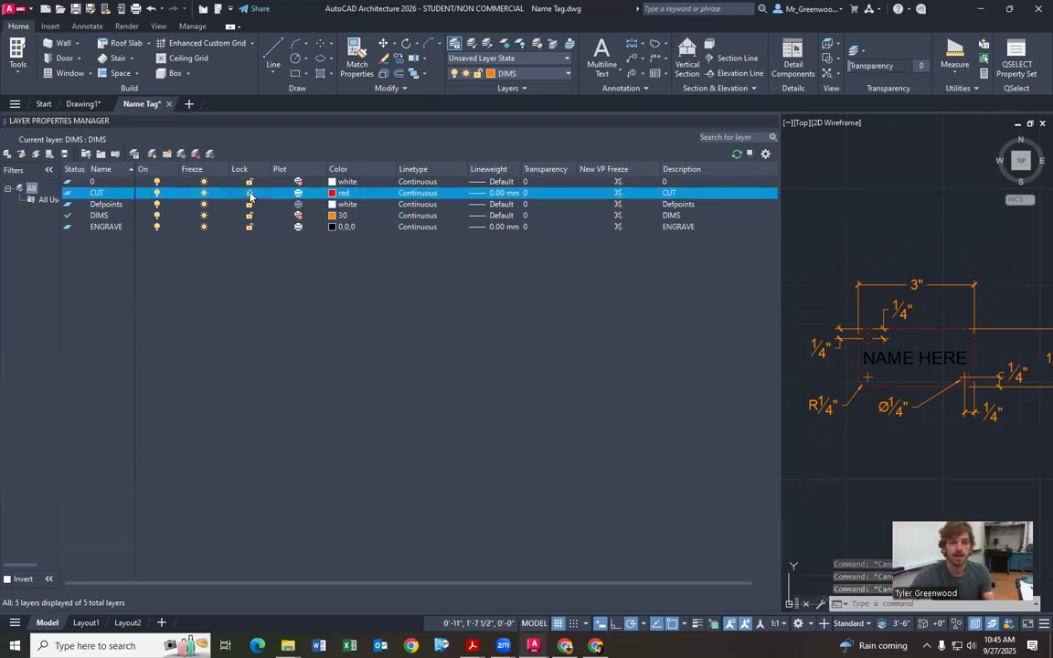
{"action": "left_click", "coordinate": [298, 180]}
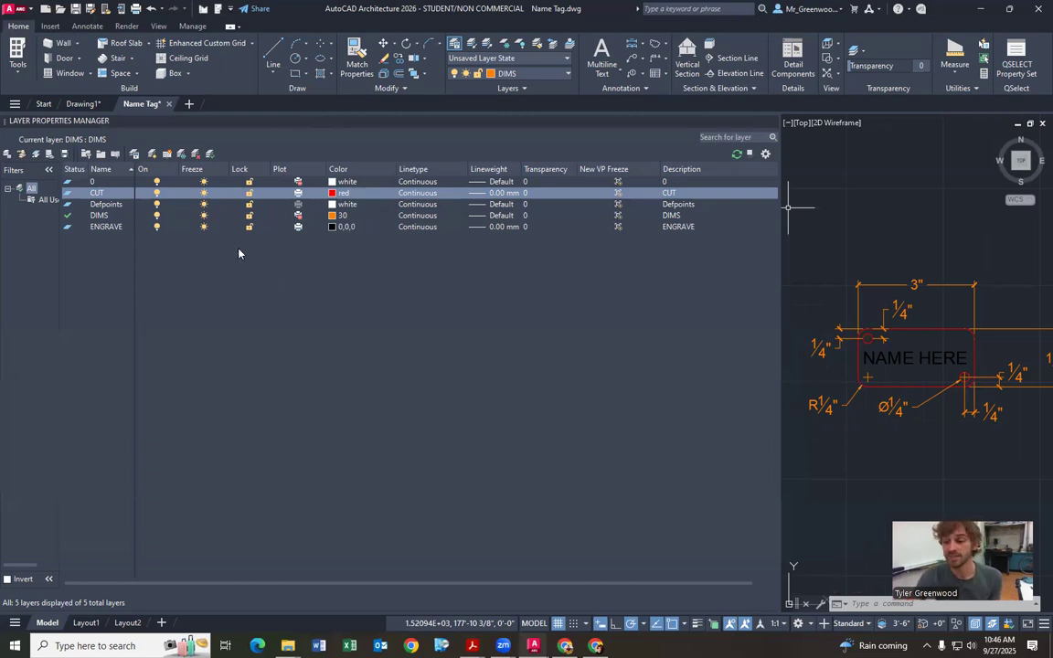
Compare index color 250 with true color 0,0,0 for the ENGRAVE layer and apply true color 0,0,0
{"action": "left_click", "coordinate": [334, 227]}
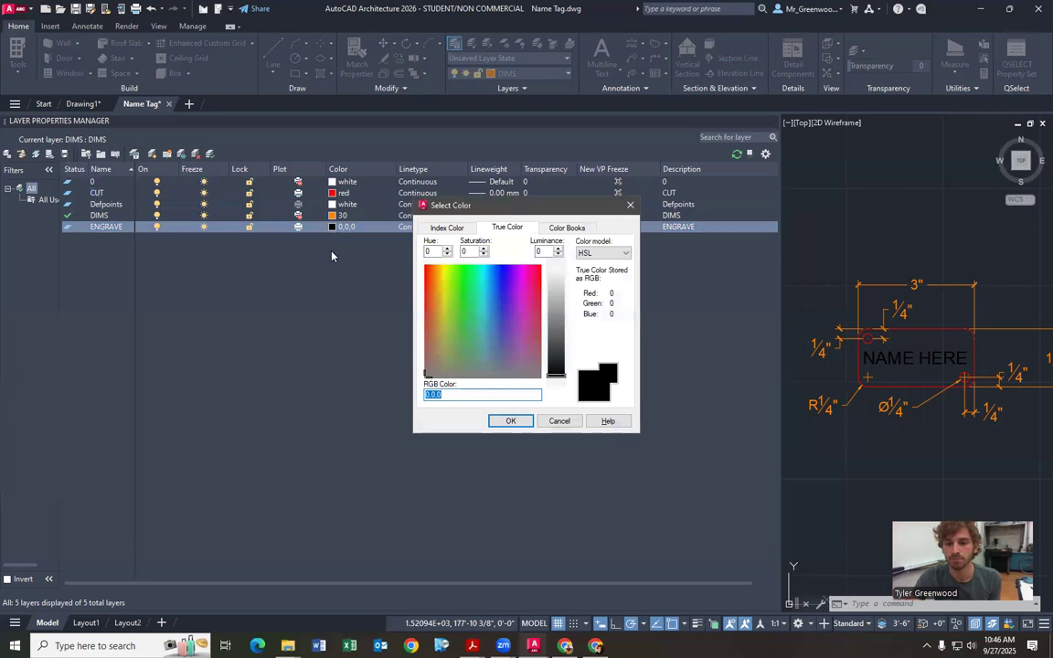
{"action": "left_click", "coordinate": [447, 227]}
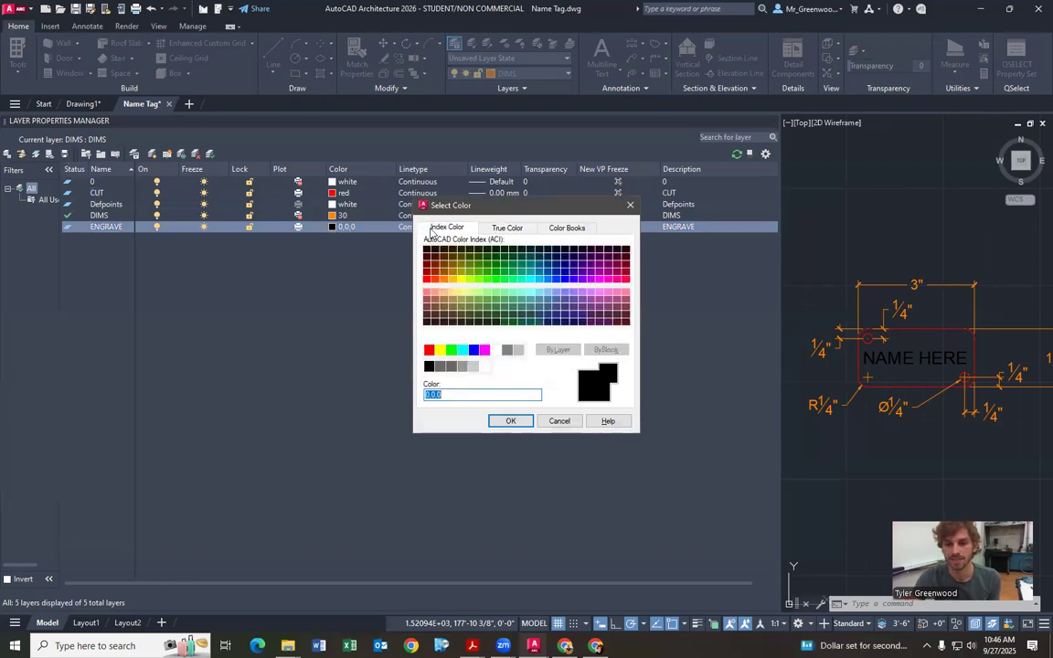
{"action": "left_click", "coordinate": [428, 365]}
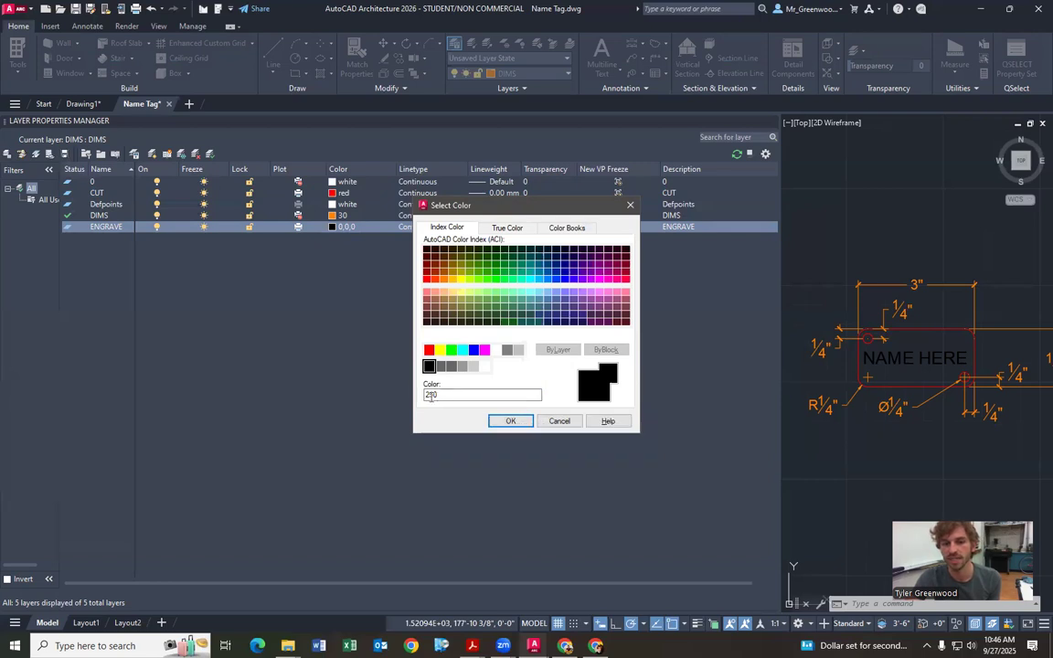
{"action": "left_click", "coordinate": [508, 229]}
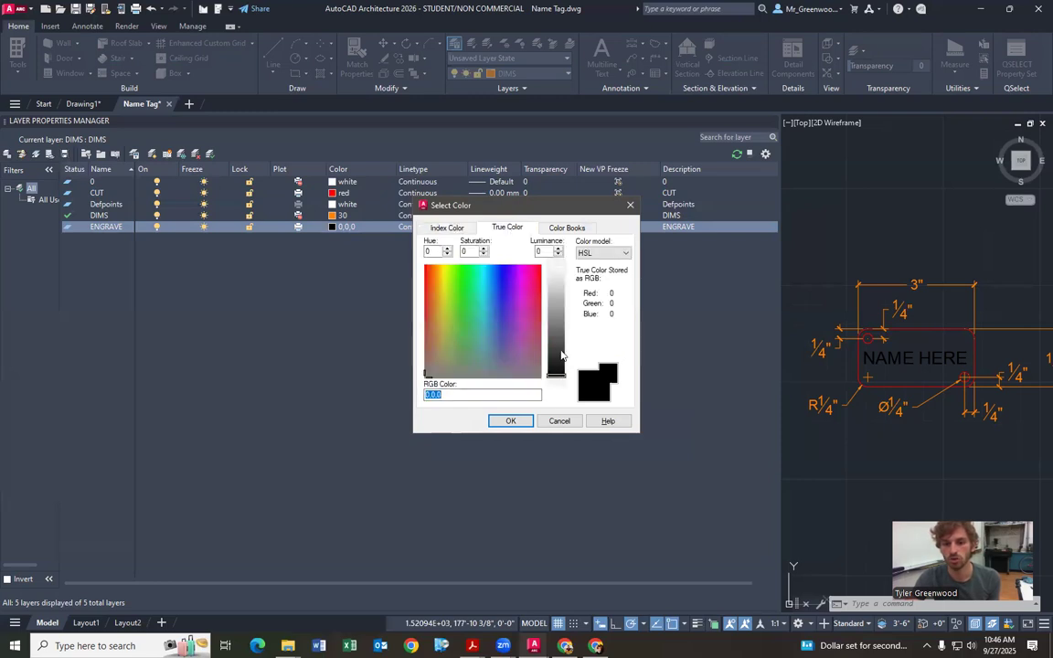
{"action": "left_click", "coordinate": [453, 397]}
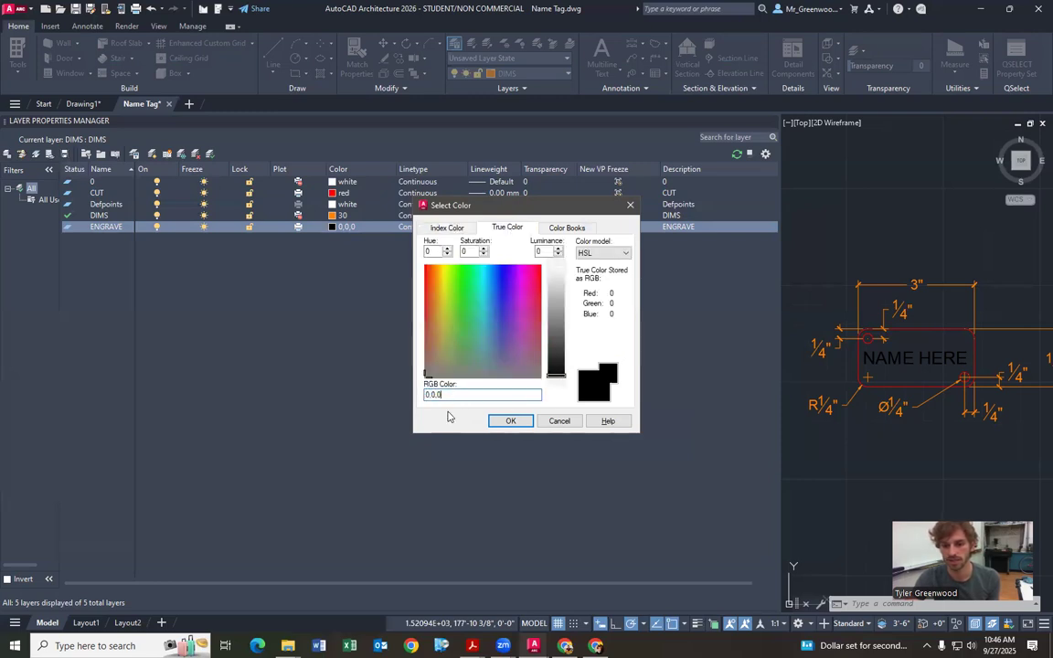
{"action": "left_click", "coordinate": [508, 420]}
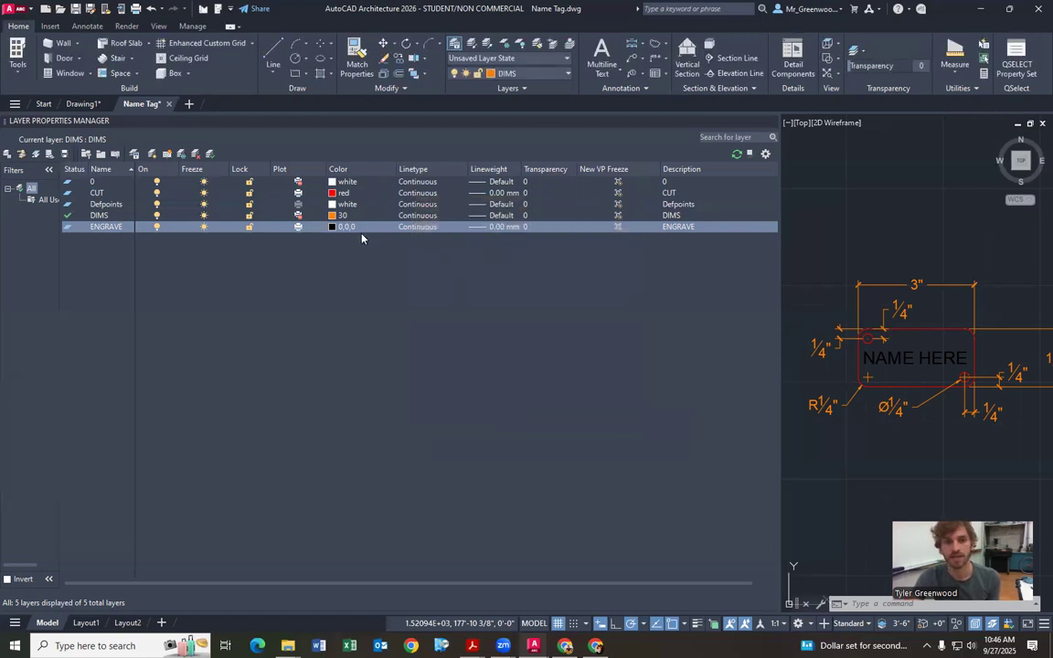
Apply index color red to the CUT layer
{"action": "left_click", "coordinate": [334, 193]}
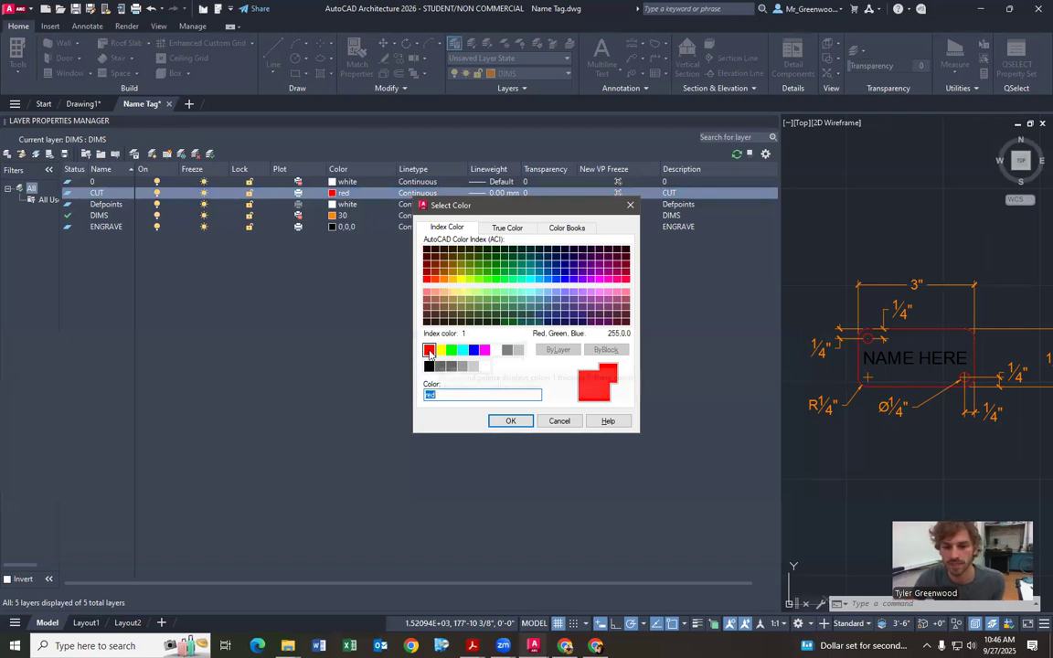
{"action": "left_click", "coordinate": [445, 395]}
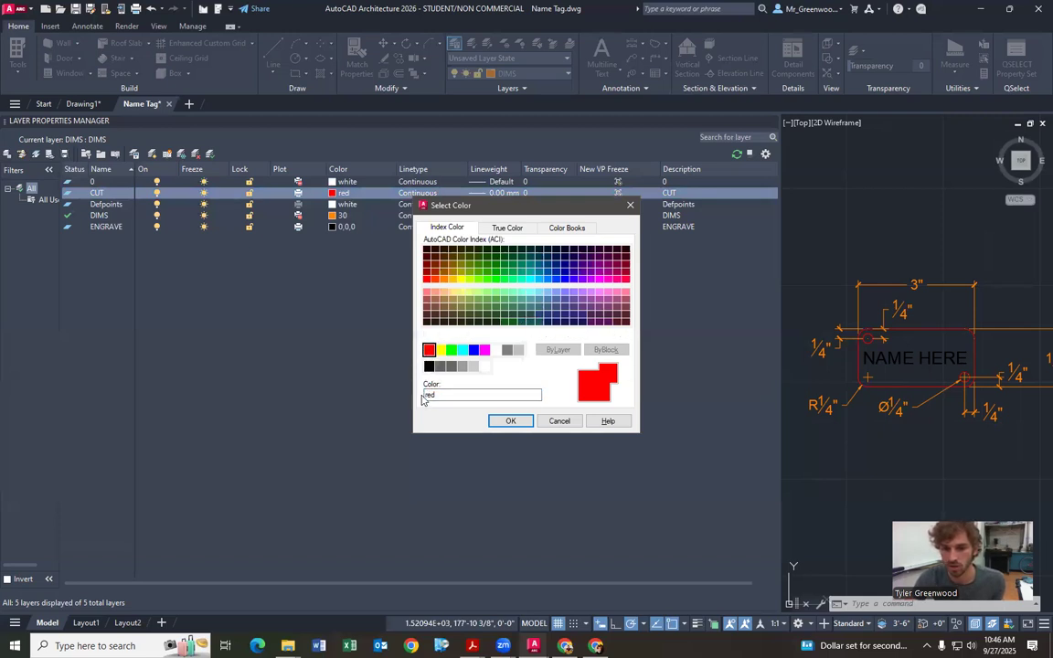
{"action": "left_click", "coordinate": [508, 421]}
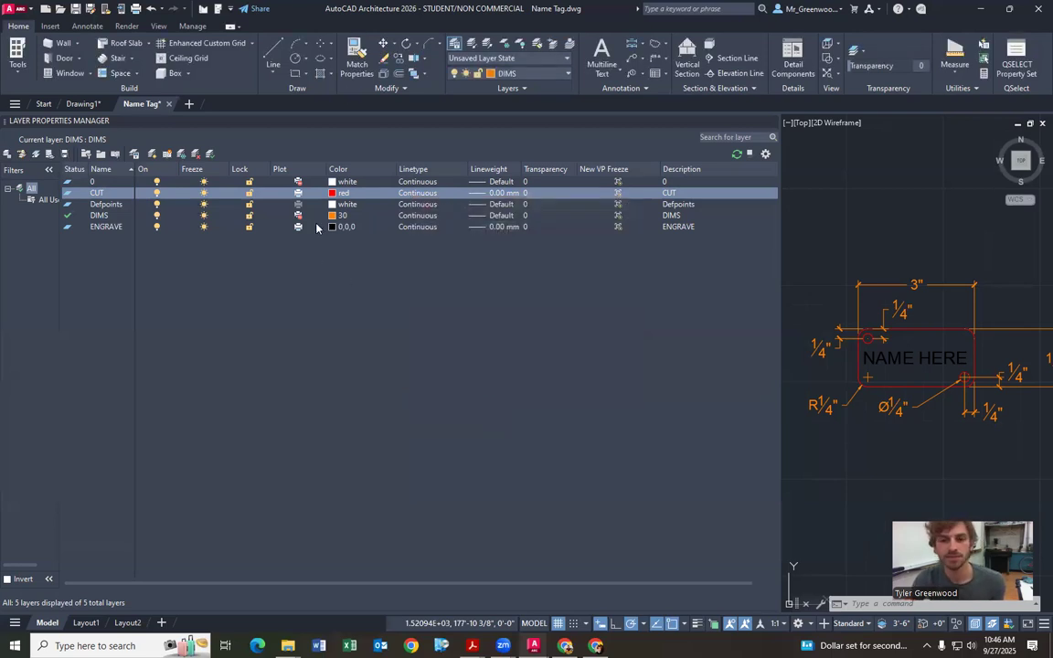
Review the loaded linetypes for layer 0 and the lineweight choices for the ENGRAVE and CUT layers
{"action": "left_click", "coordinate": [419, 183]}
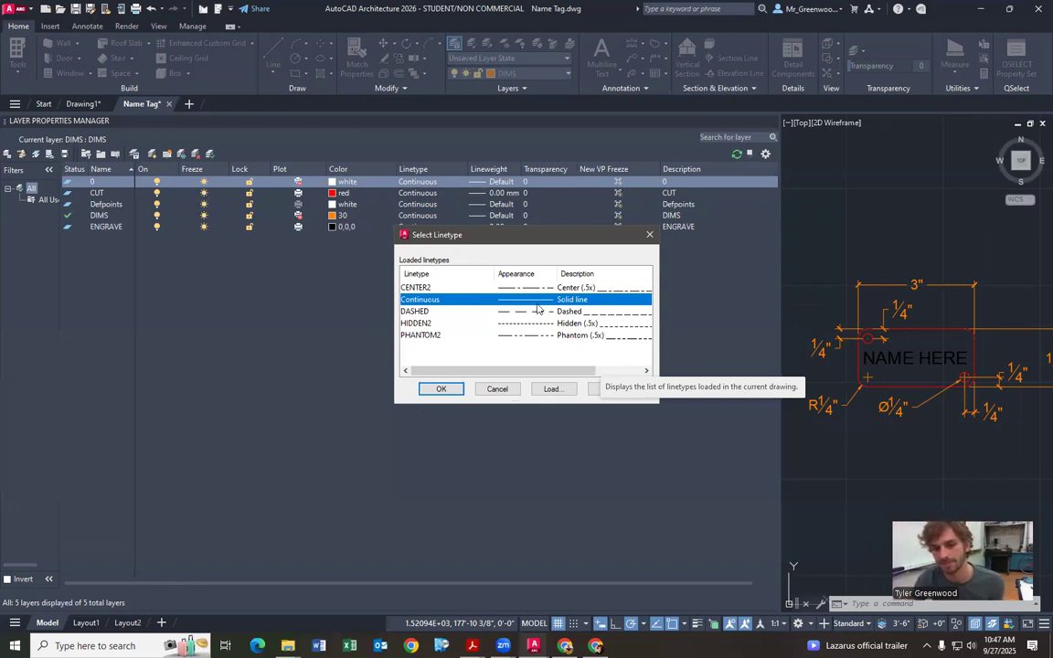
{"action": "left_click", "coordinate": [452, 388]}
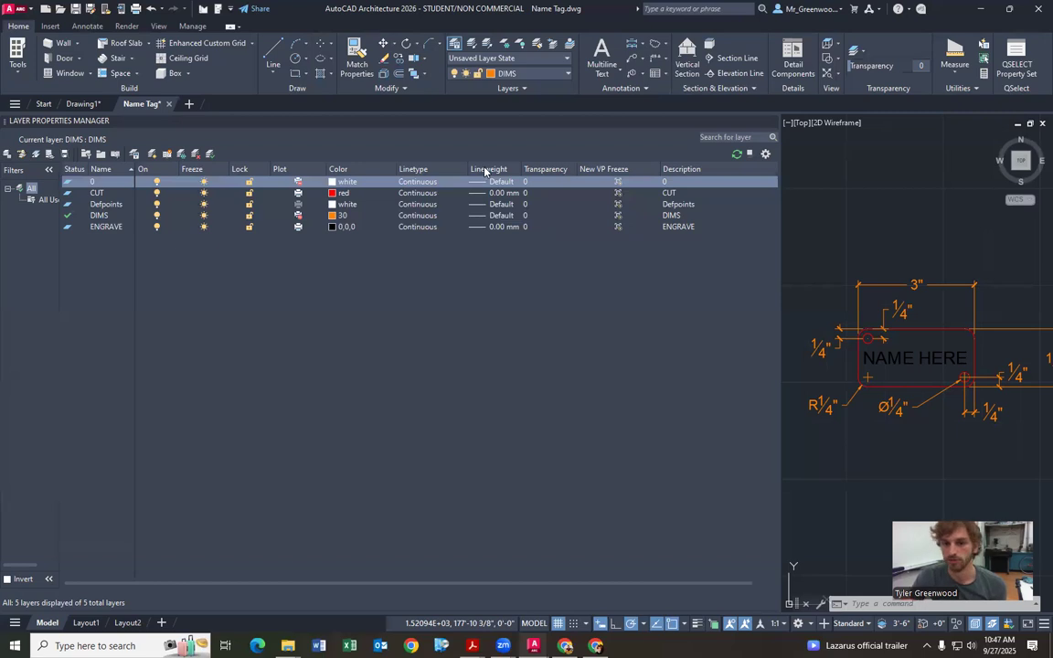
{"action": "left_click", "coordinate": [501, 225]}
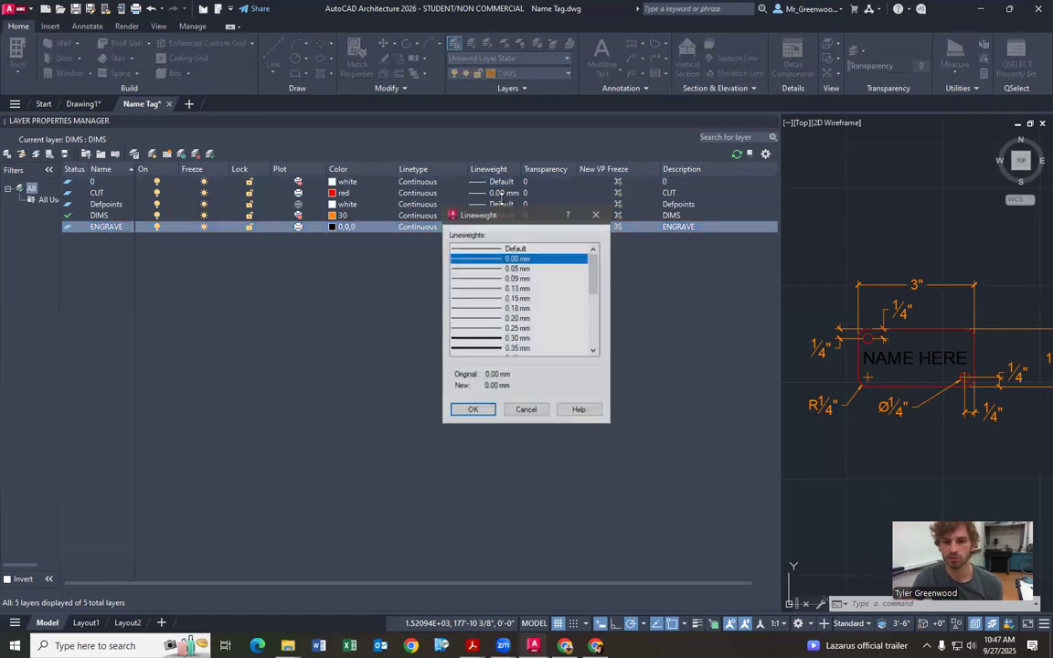
{"action": "left_click", "coordinate": [596, 213]}
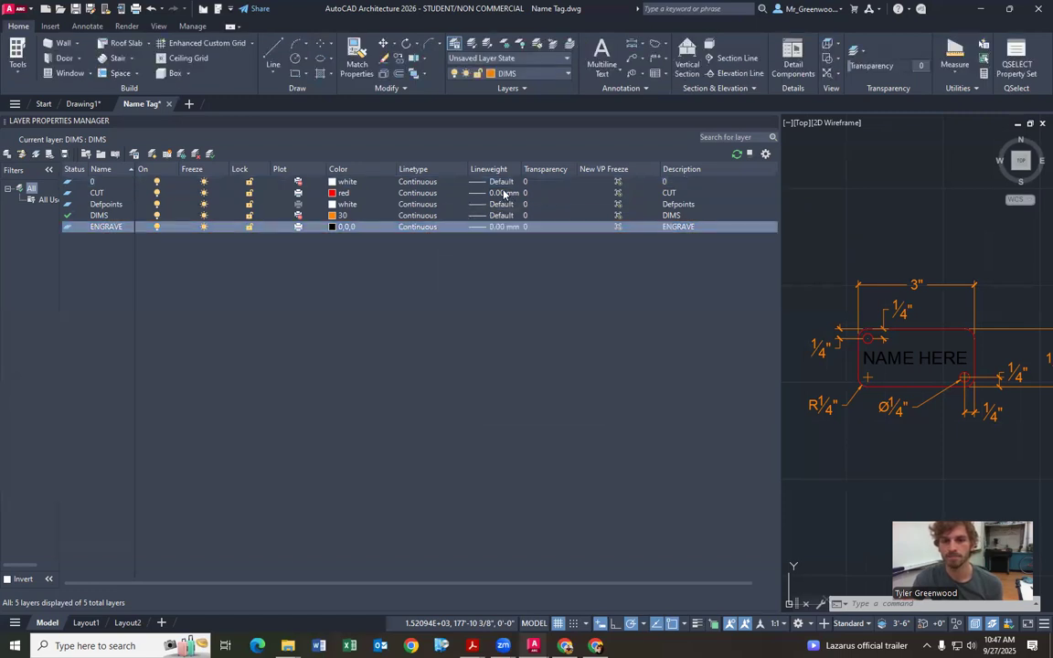
{"action": "left_click", "coordinate": [497, 194]}
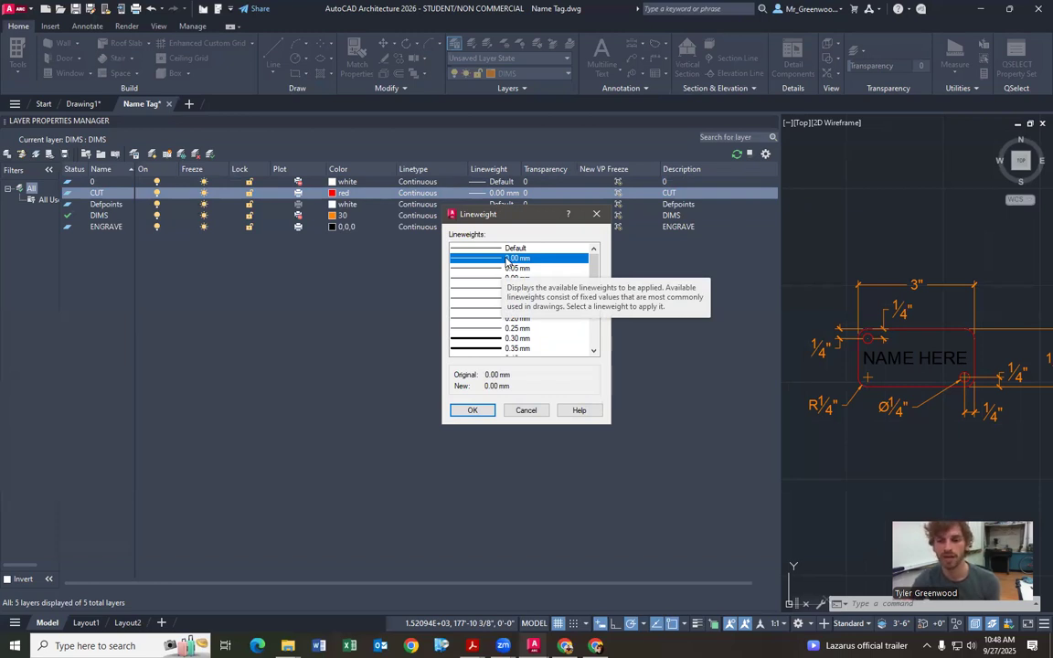
{"action": "left_click", "coordinate": [603, 214]}
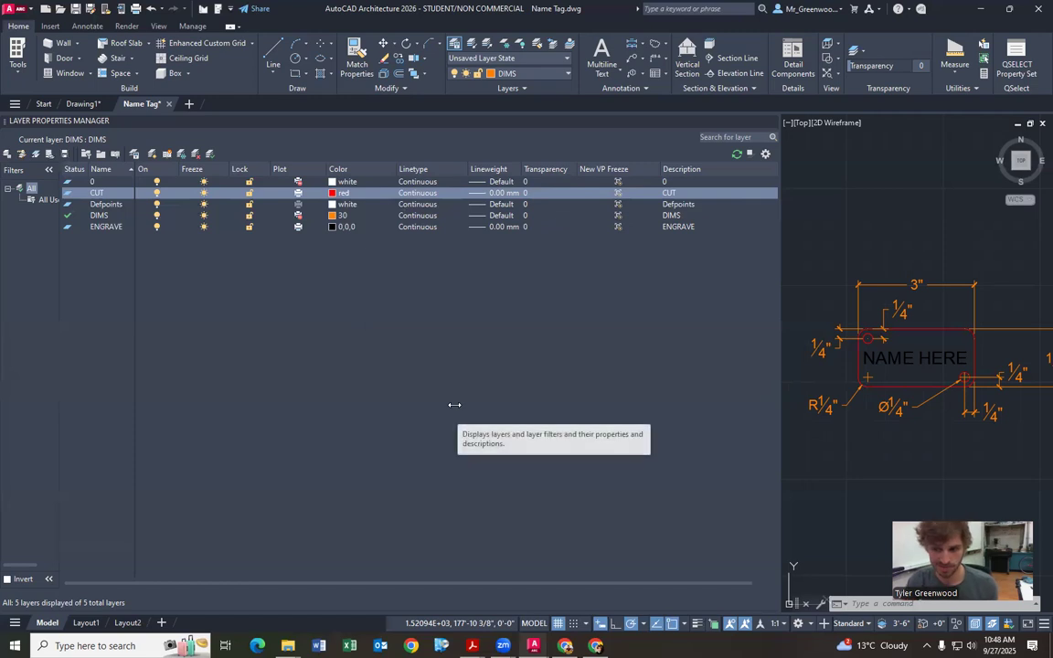
Create a new layer named MRG based on CUT and set its color to green index 90
{"action": "left_click", "coordinate": [153, 154]}
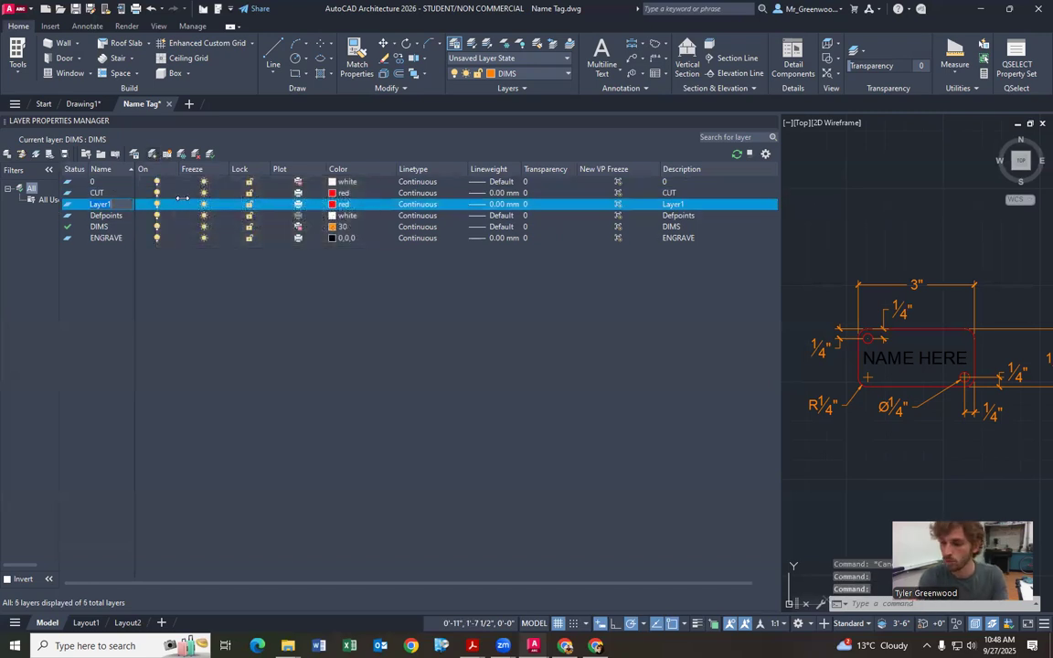
{"action": "type", "text": "MRG"}
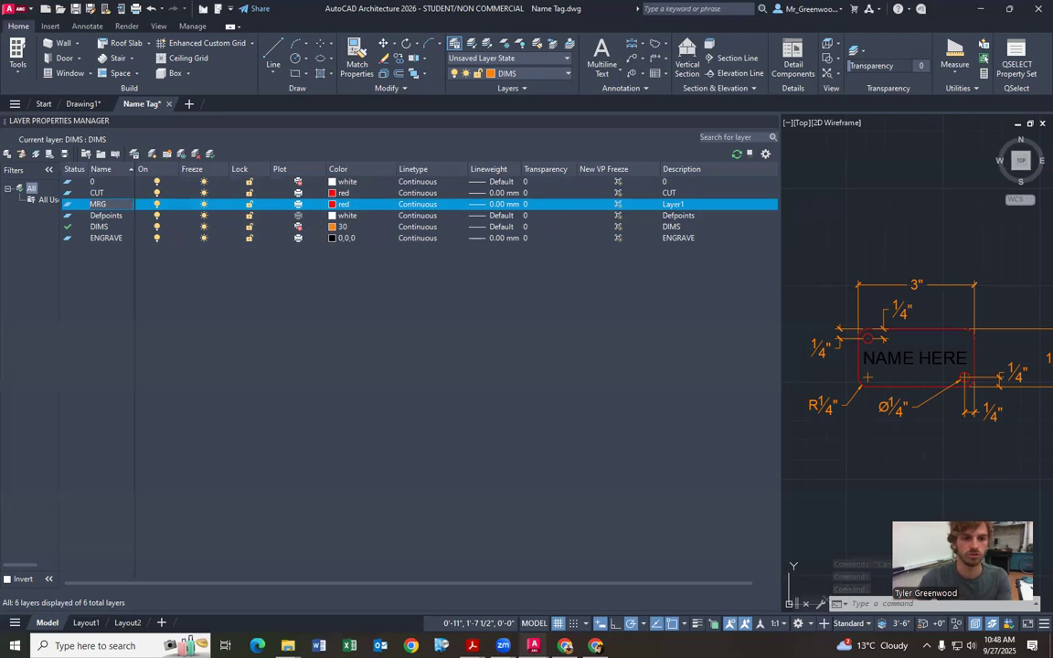
{"action": "left_click", "coordinate": [332, 205]}
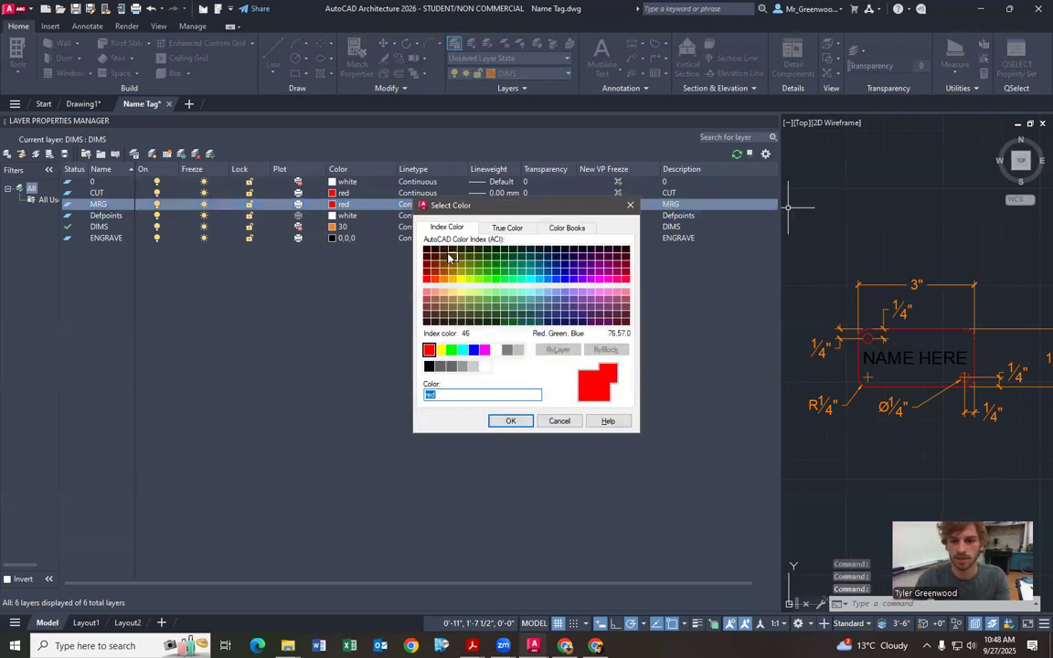
{"action": "left_click", "coordinate": [495, 285]}
{"action": "left_click", "coordinate": [509, 420]}
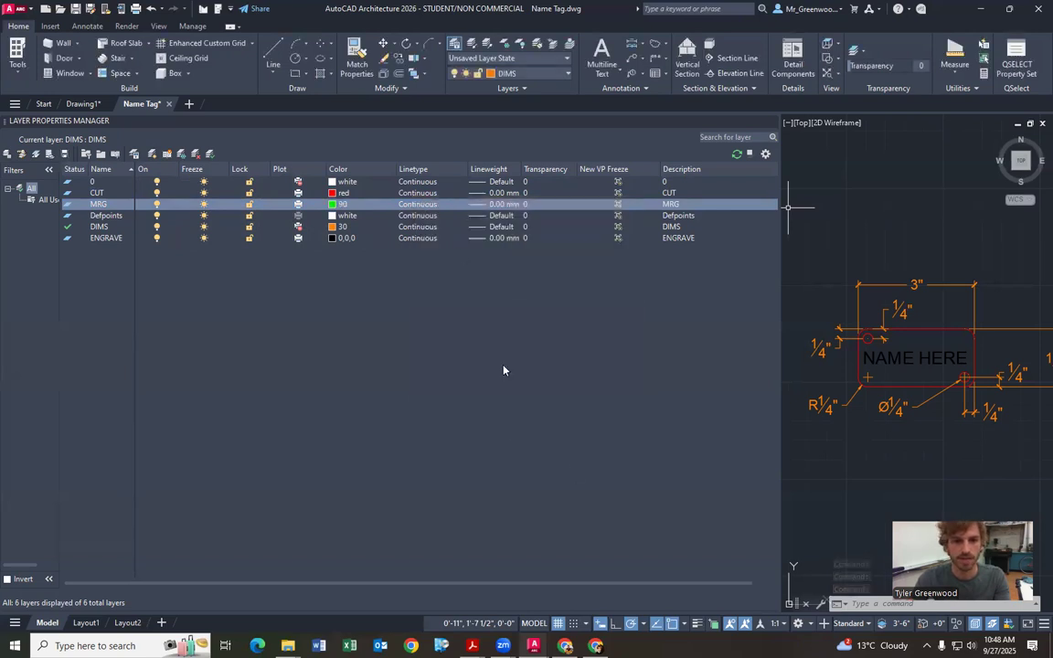
Assign the HIDDEN2 linetype to the MRG layer
{"action": "left_click", "coordinate": [419, 204]}
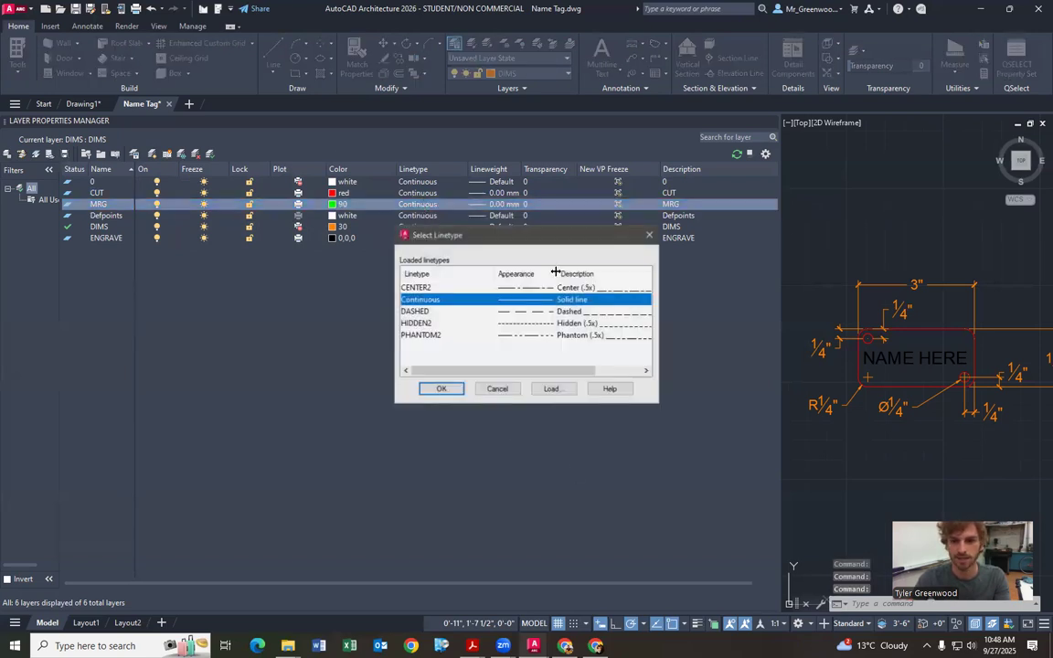
{"action": "left_click", "coordinate": [437, 324]}
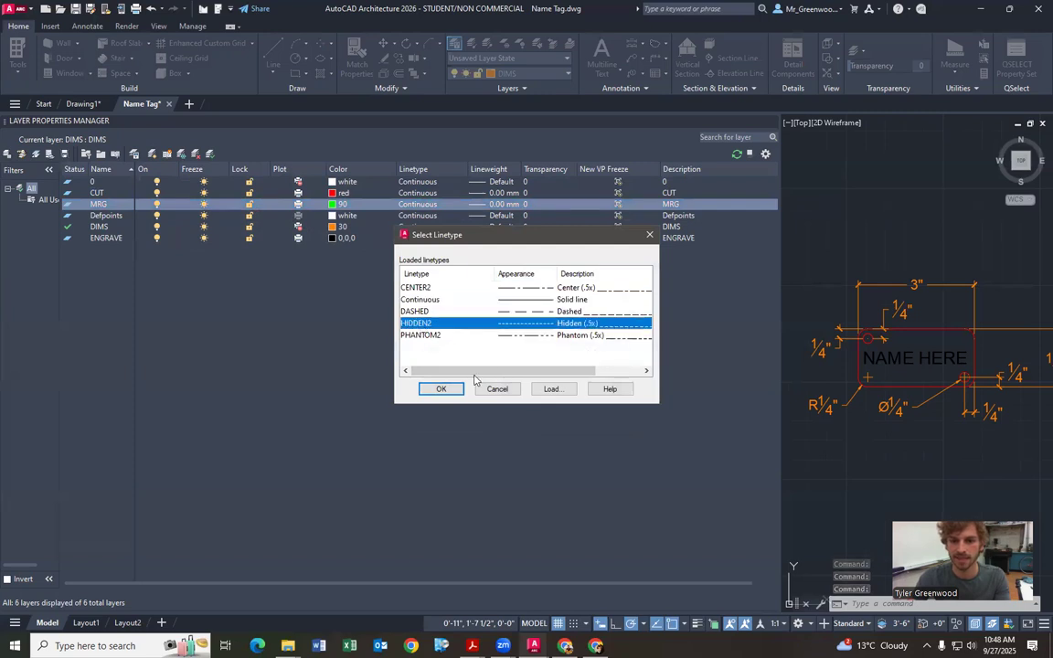
{"action": "left_click", "coordinate": [440, 388]}
Set the MRG layer's lineweight to 1.00 mm and make MRG the current layer
{"action": "left_click", "coordinate": [501, 204]}
{"action": "scroll", "coordinate": [503, 333], "scroll_direction": "down", "scroll_amount": 3}
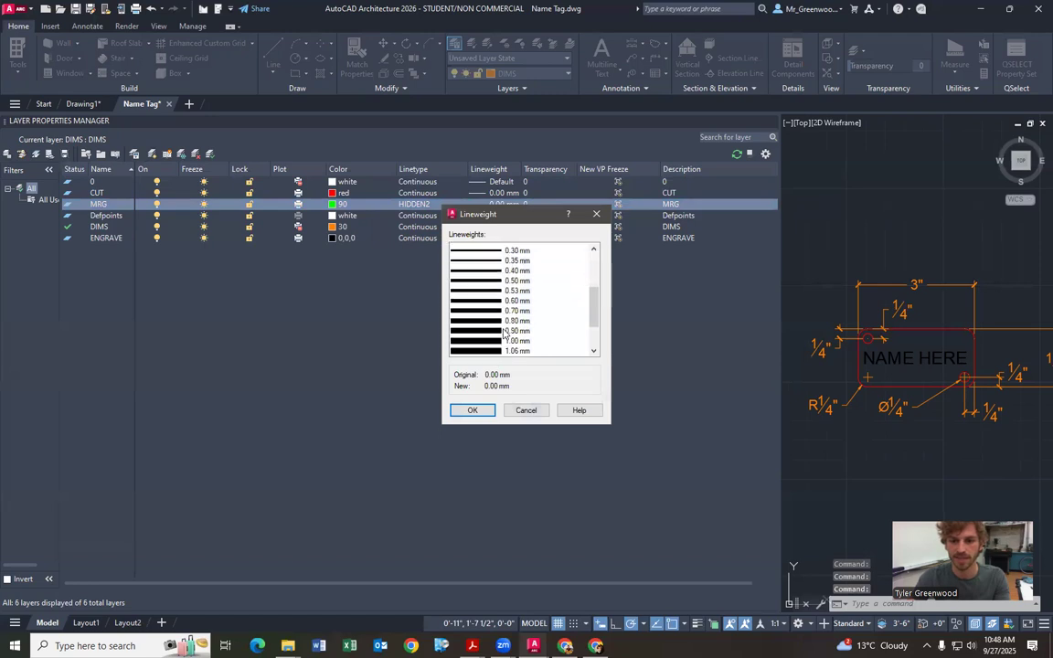
{"action": "left_click", "coordinate": [519, 340]}
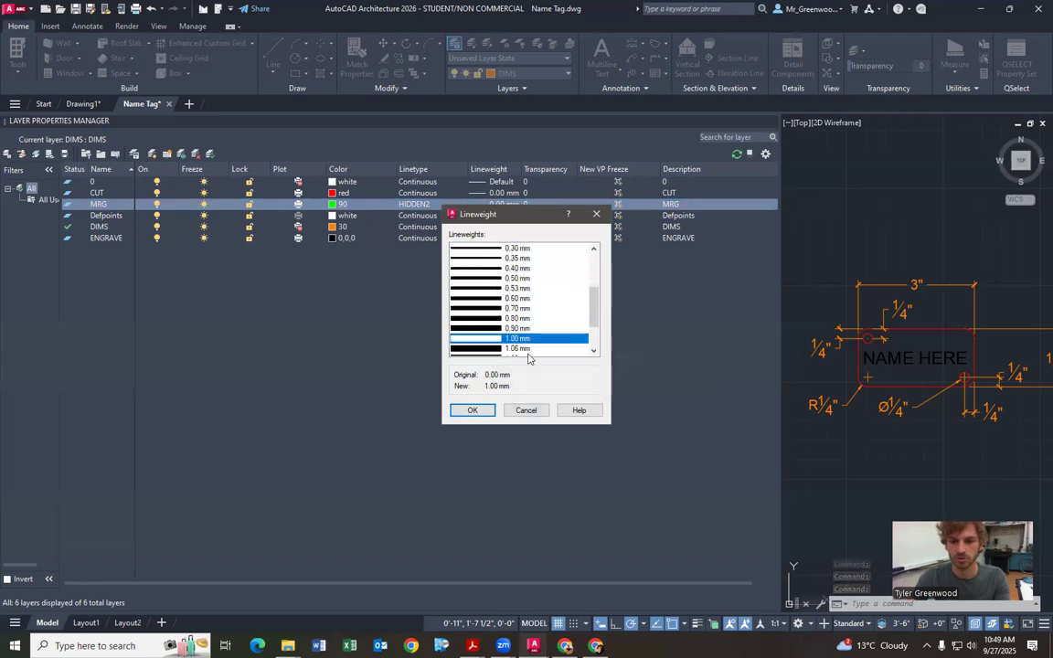
{"action": "left_click", "coordinate": [472, 410]}
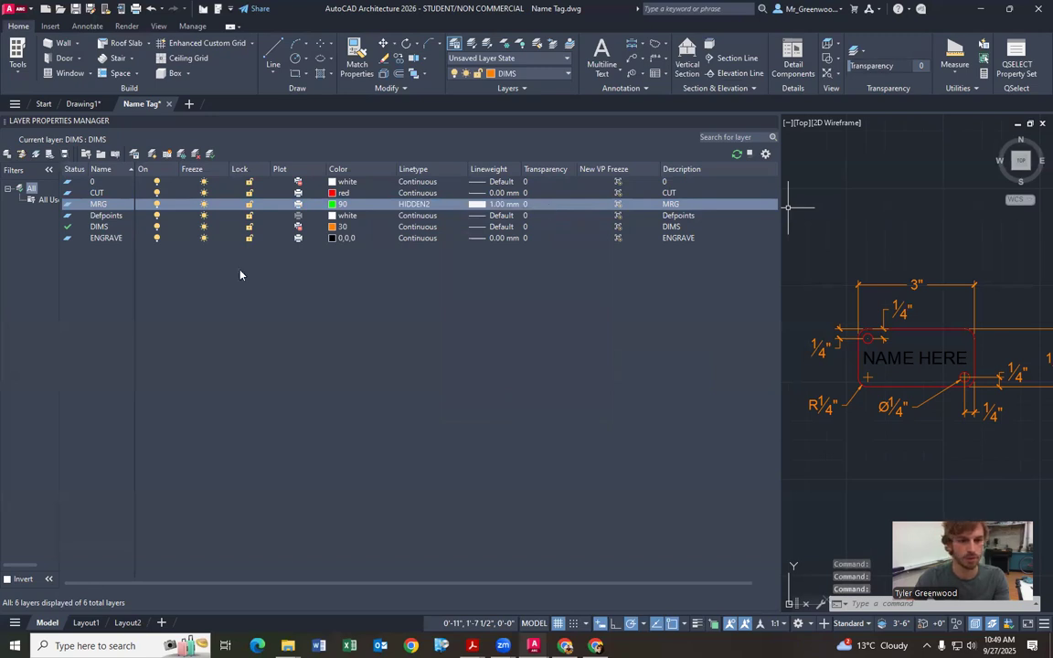
{"action": "left_click", "coordinate": [539, 75]}
{"action": "left_click", "coordinate": [475, 151]}
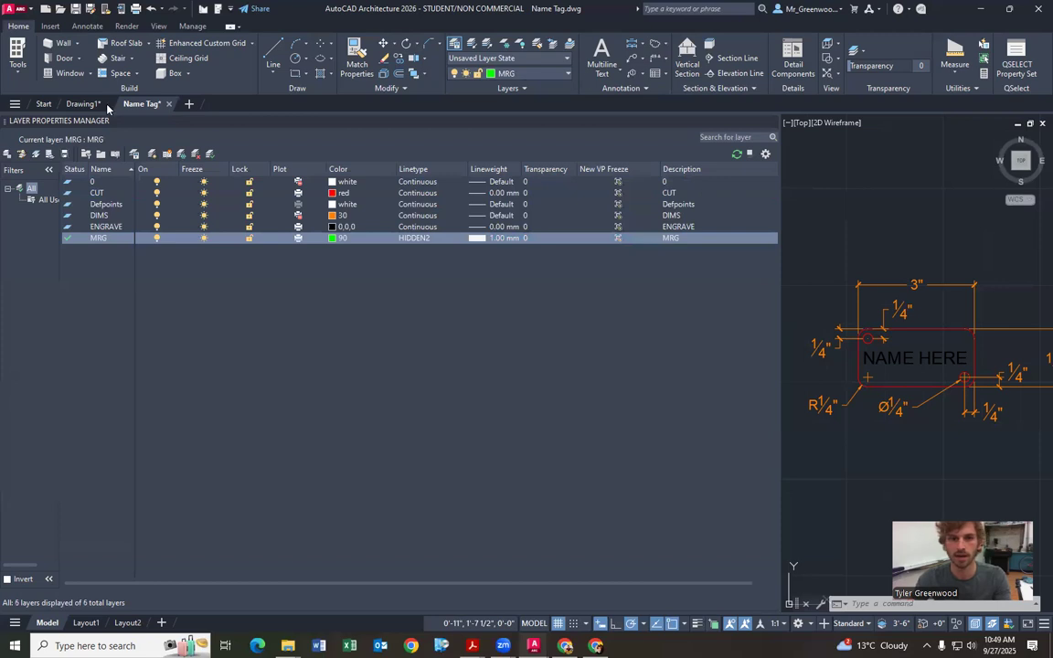
Draw a closed rectangle about 3 1/4" long from line segments on the MRG layer, above the name tag
{"action": "left_click", "coordinate": [272, 50]}
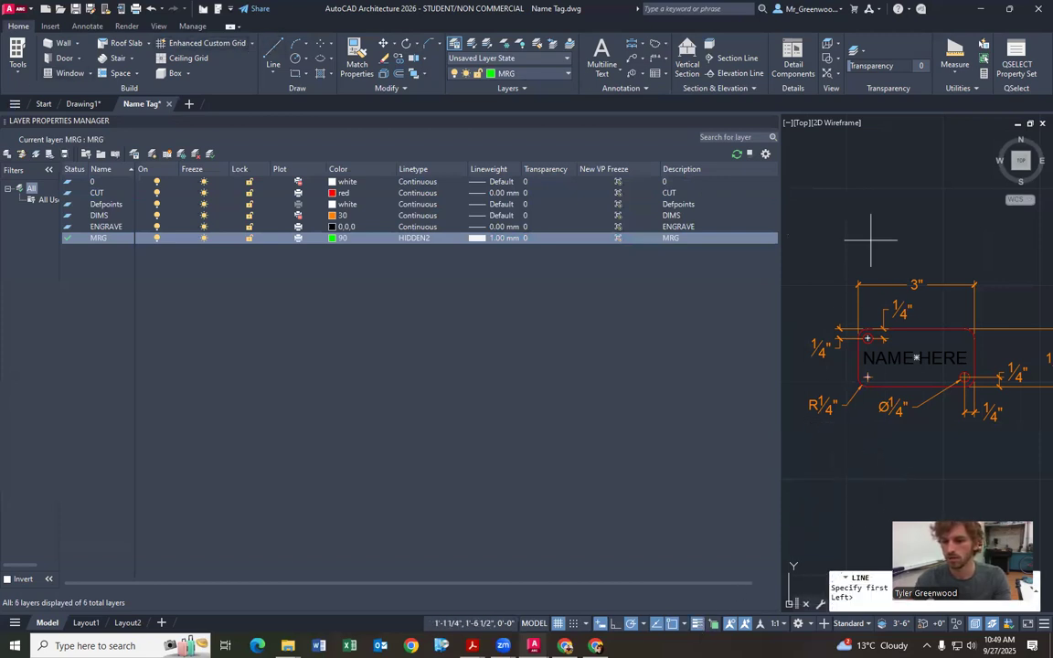
{"action": "left_click", "coordinate": [812, 200]}
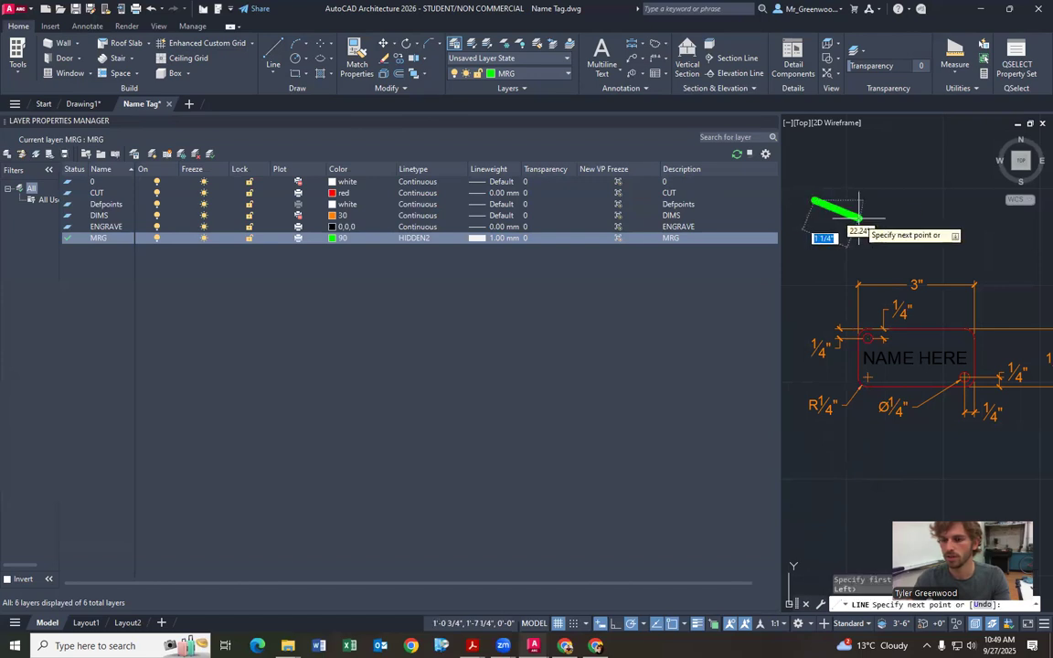
{"action": "left_click", "coordinate": [933, 200]}
{"action": "left_click", "coordinate": [933, 236]}
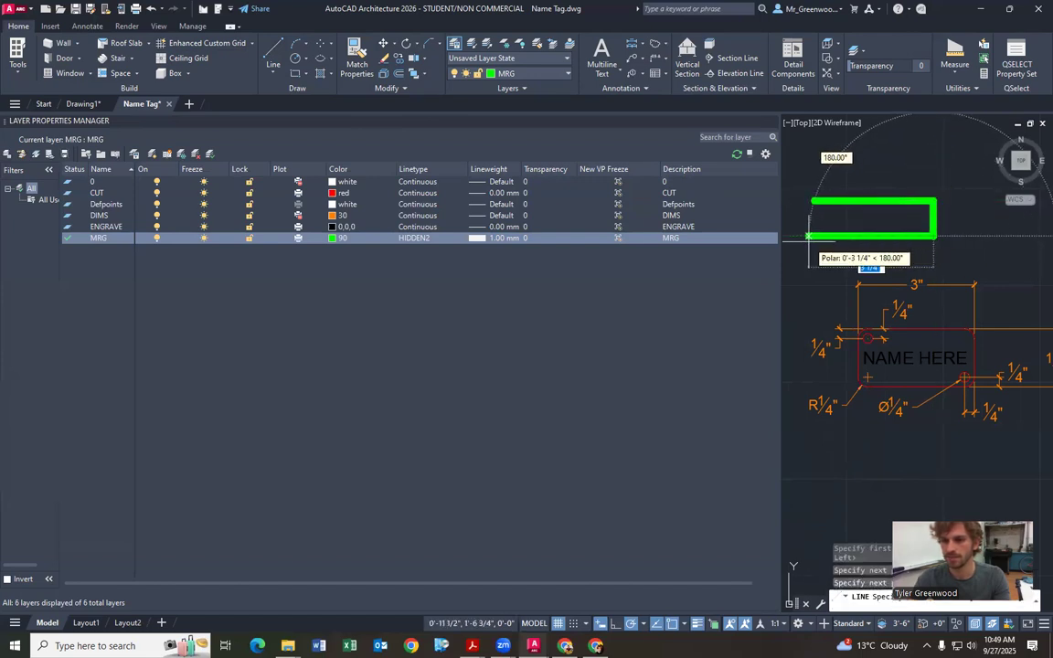
{"action": "left_click", "coordinate": [812, 235]}
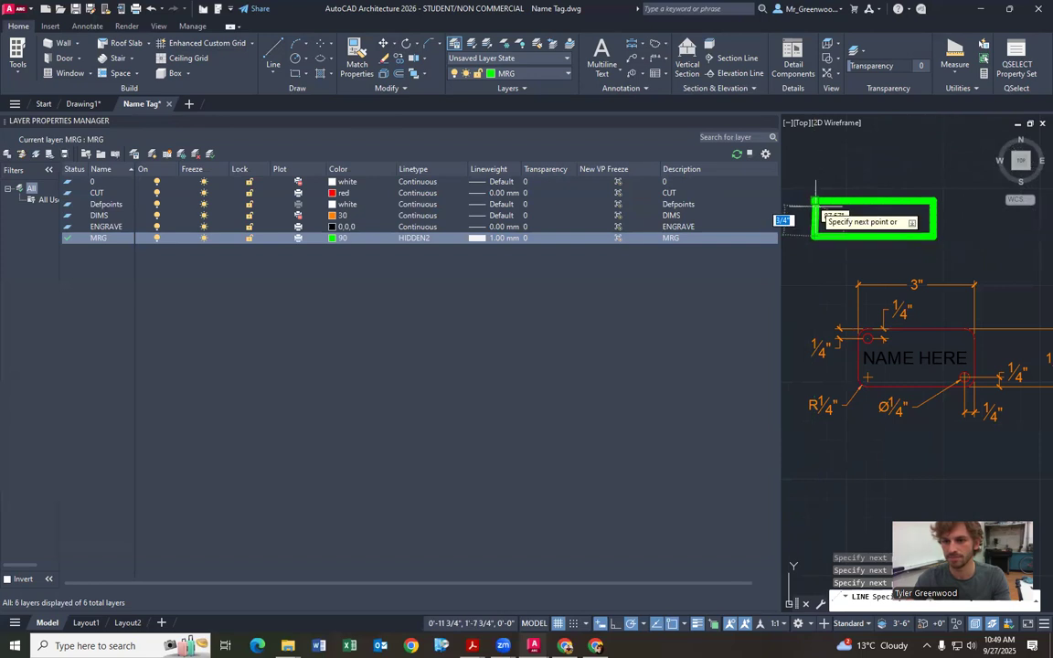
{"action": "left_click", "coordinate": [812, 200]}
{"action": "key", "text": "Return"}
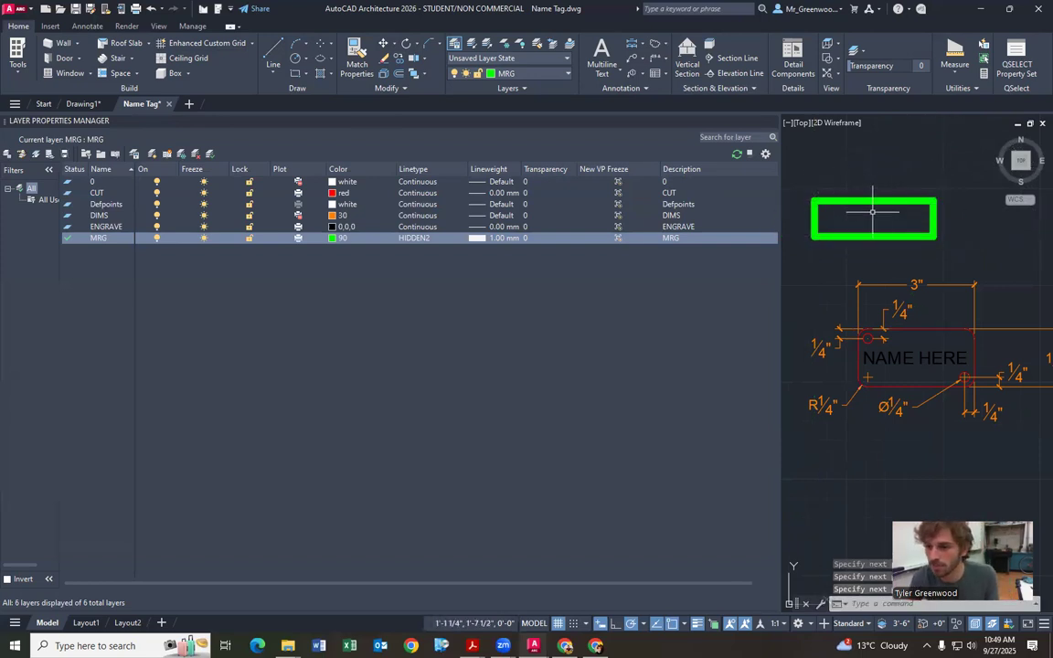
Inspect the dashed linetype of the green rectangle above the name tag and erase the rectangle
{"action": "scroll", "coordinate": [881, 197], "scroll_direction": "up", "scroll_amount": 2}
{"action": "scroll", "coordinate": [882, 197], "scroll_direction": "up", "scroll_amount": 5}
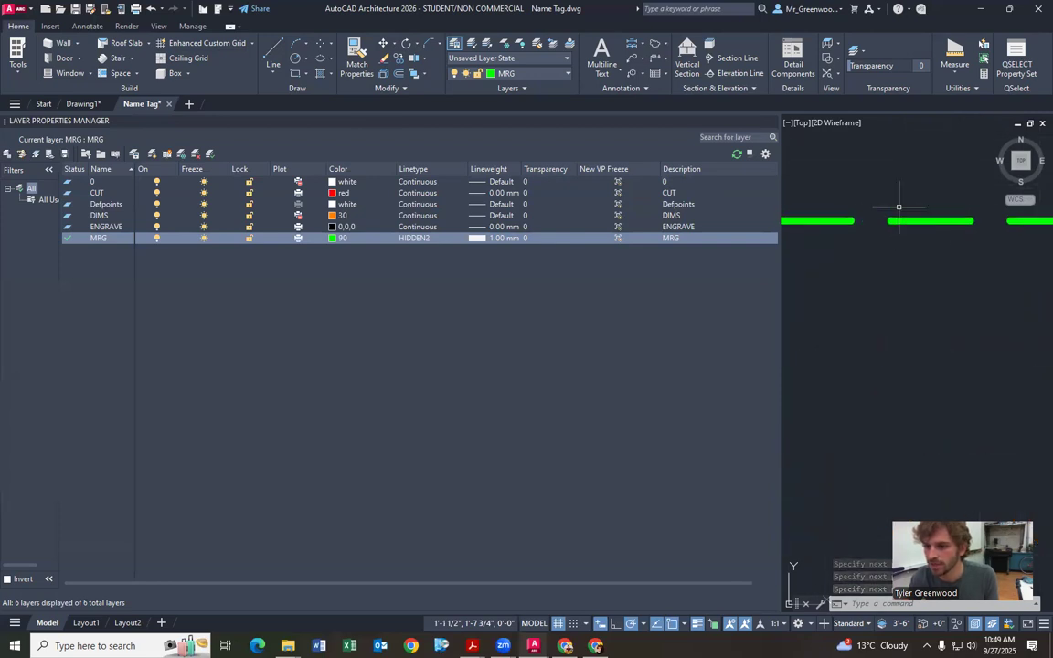
{"action": "scroll", "coordinate": [882, 219], "scroll_direction": "down", "scroll_amount": 5}
{"action": "scroll", "coordinate": [895, 224], "scroll_direction": "up", "scroll_amount": 5}
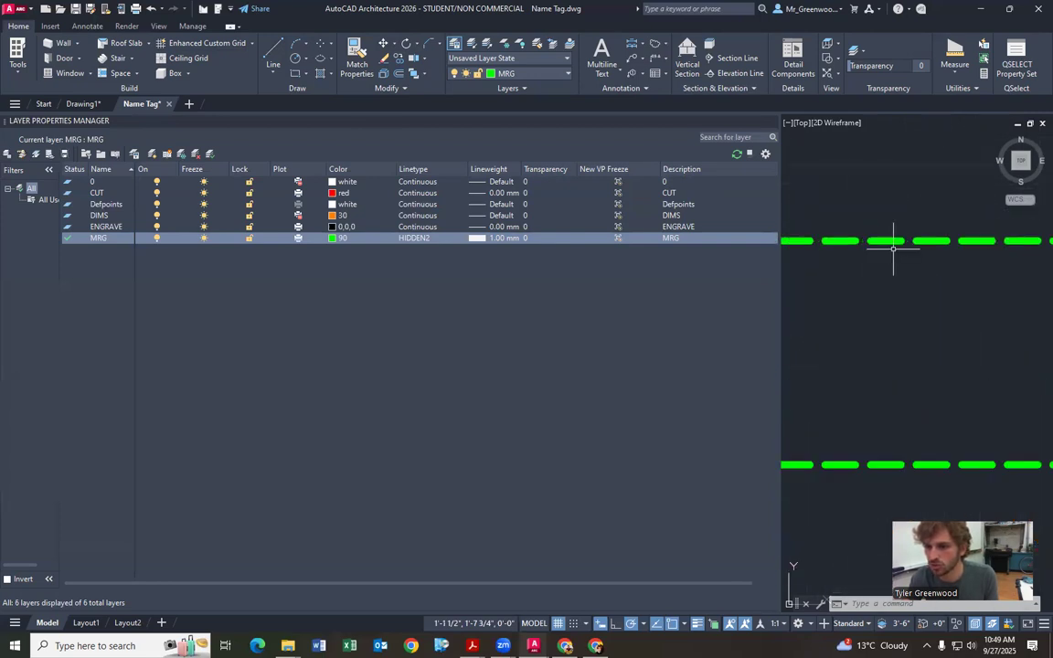
{"action": "scroll", "coordinate": [908, 219], "scroll_direction": "down", "scroll_amount": 5}
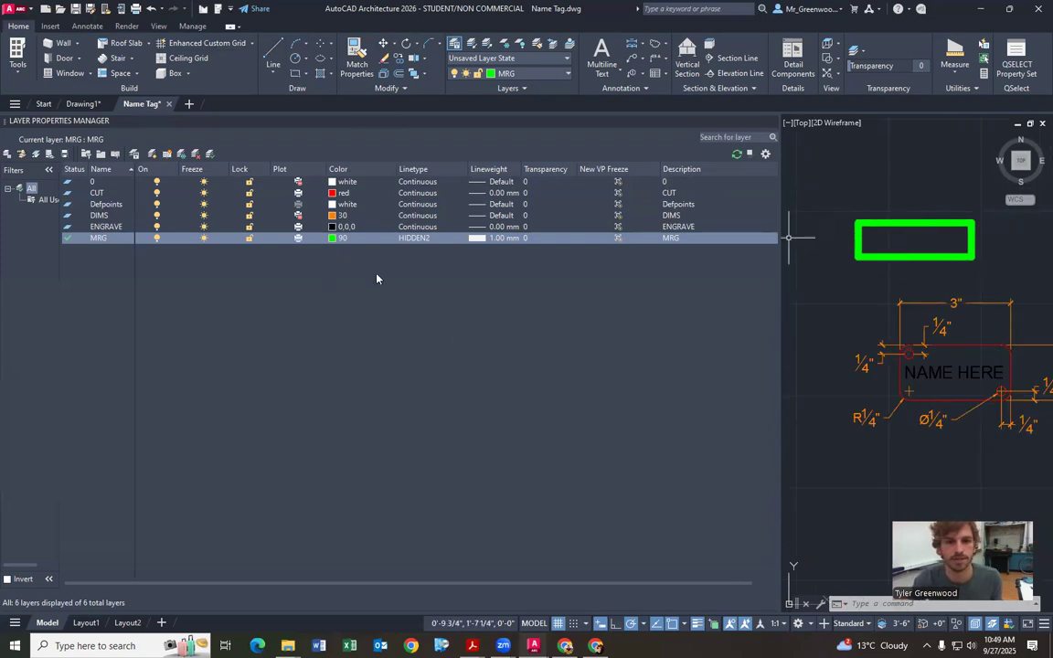
{"action": "left_click", "coordinate": [917, 188]}
{"action": "left_click", "coordinate": [827, 263]}
{"action": "key", "text": "Delete"}
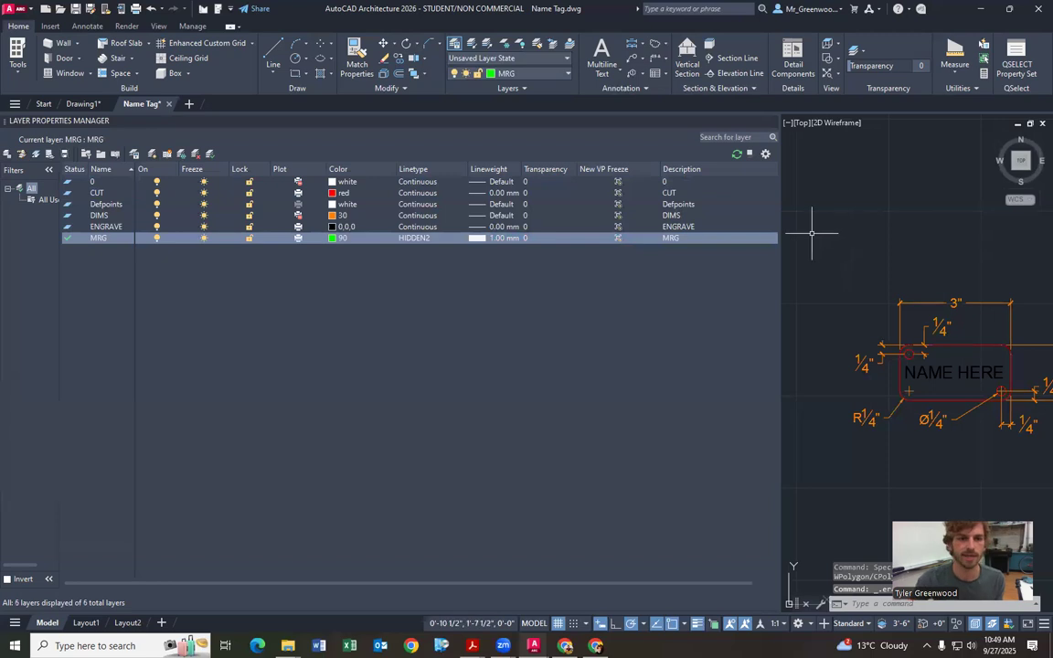
Make DIMS the current layer in place of MRG and delete the MRG layer
{"action": "left_click", "coordinate": [195, 156]}
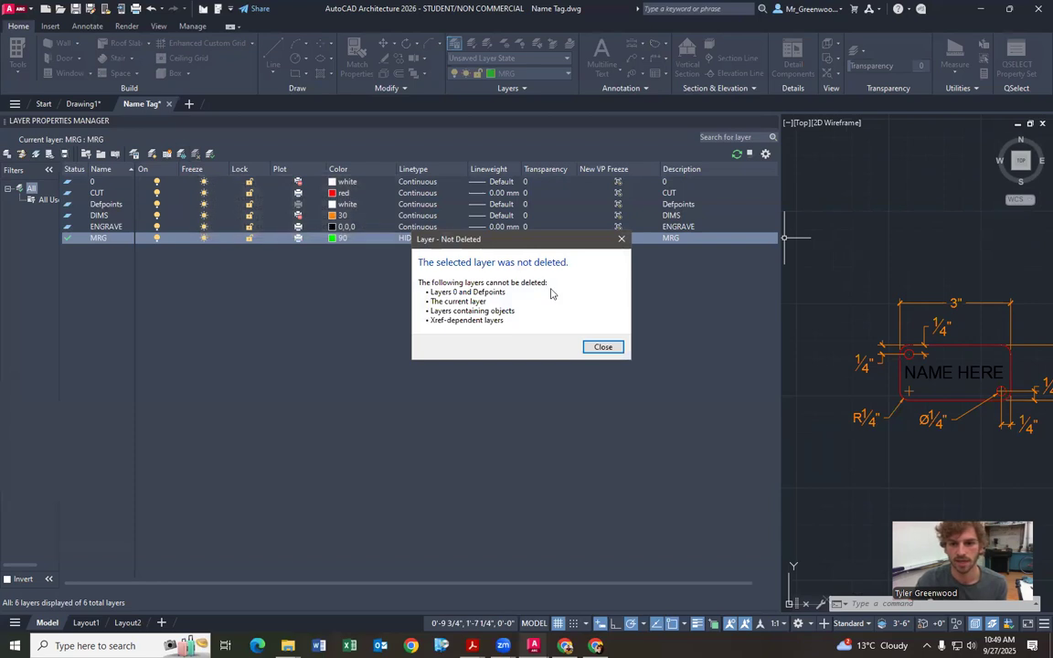
{"action": "left_click", "coordinate": [606, 353]}
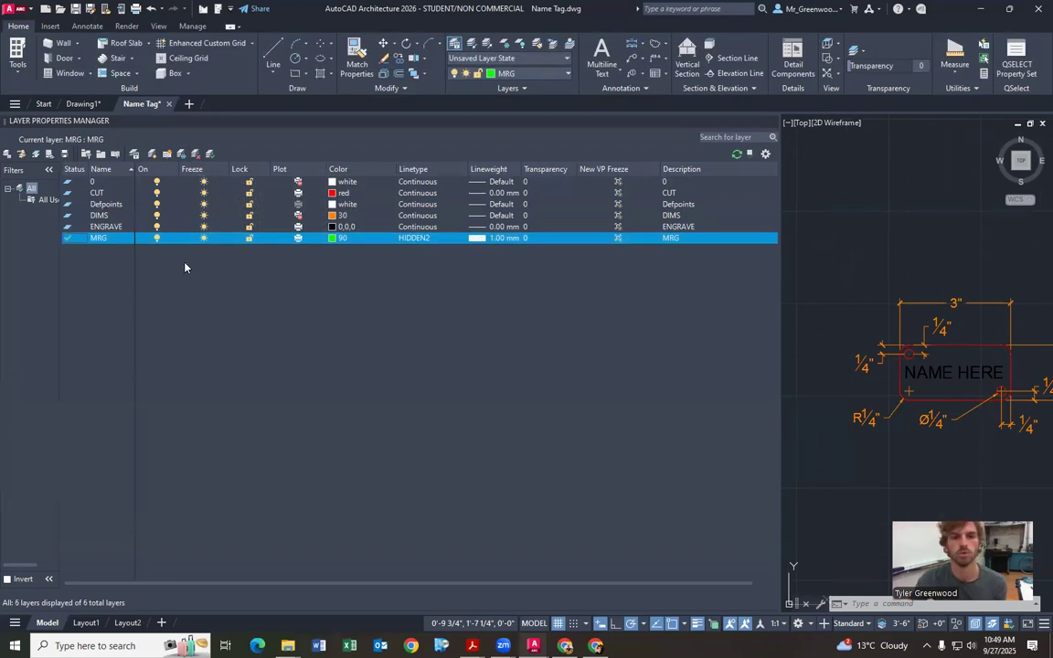
{"action": "double_click", "coordinate": [68, 216]}
{"action": "left_click", "coordinate": [109, 238]}
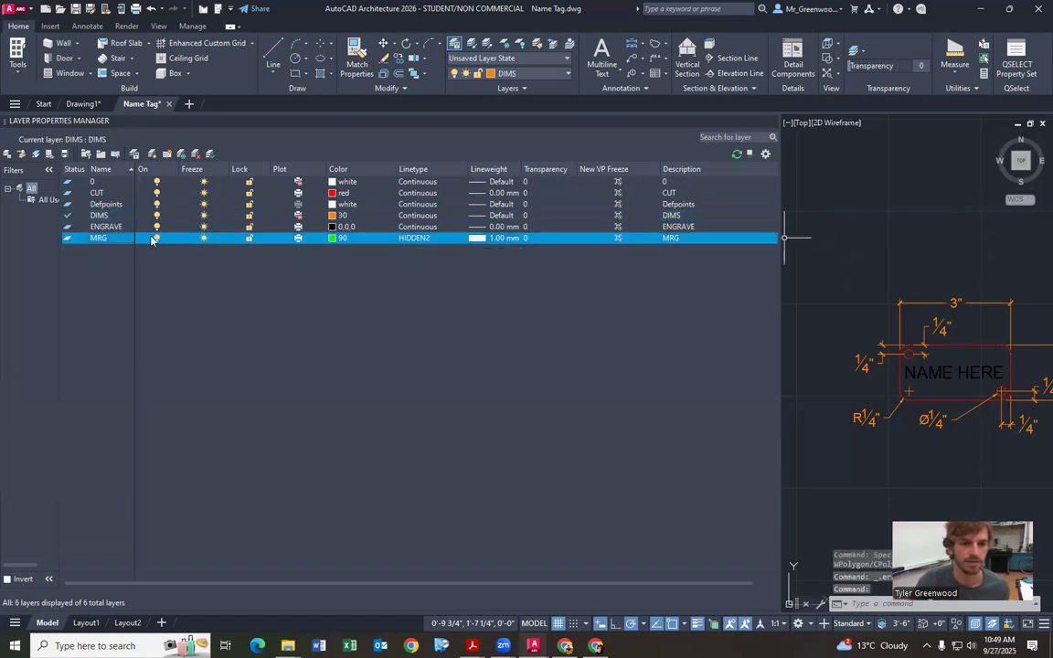
{"action": "key", "text": "Delete"}
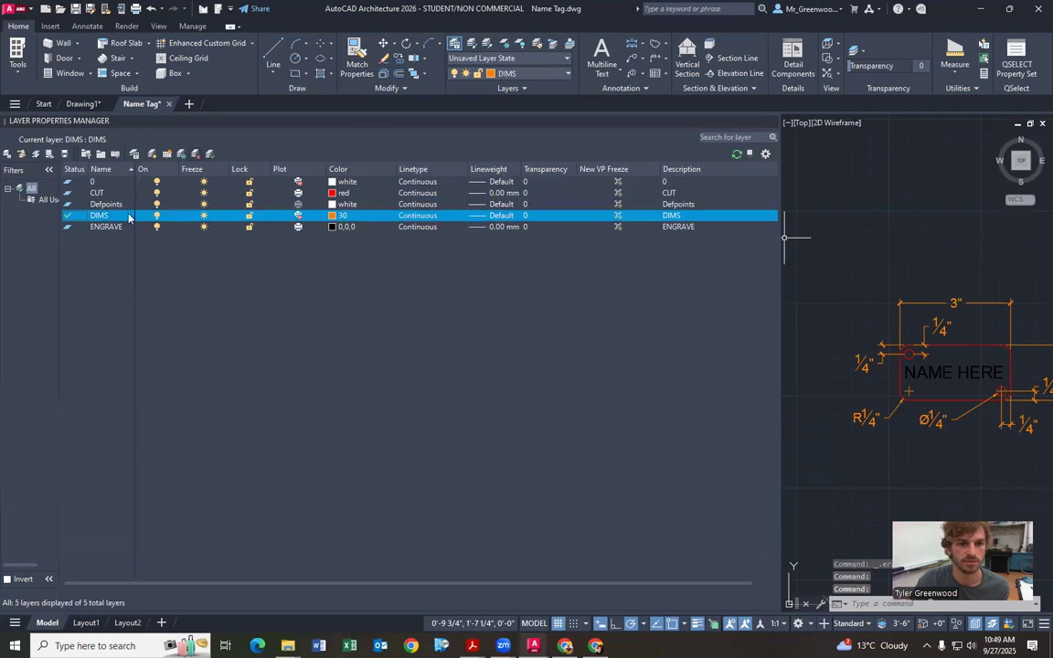